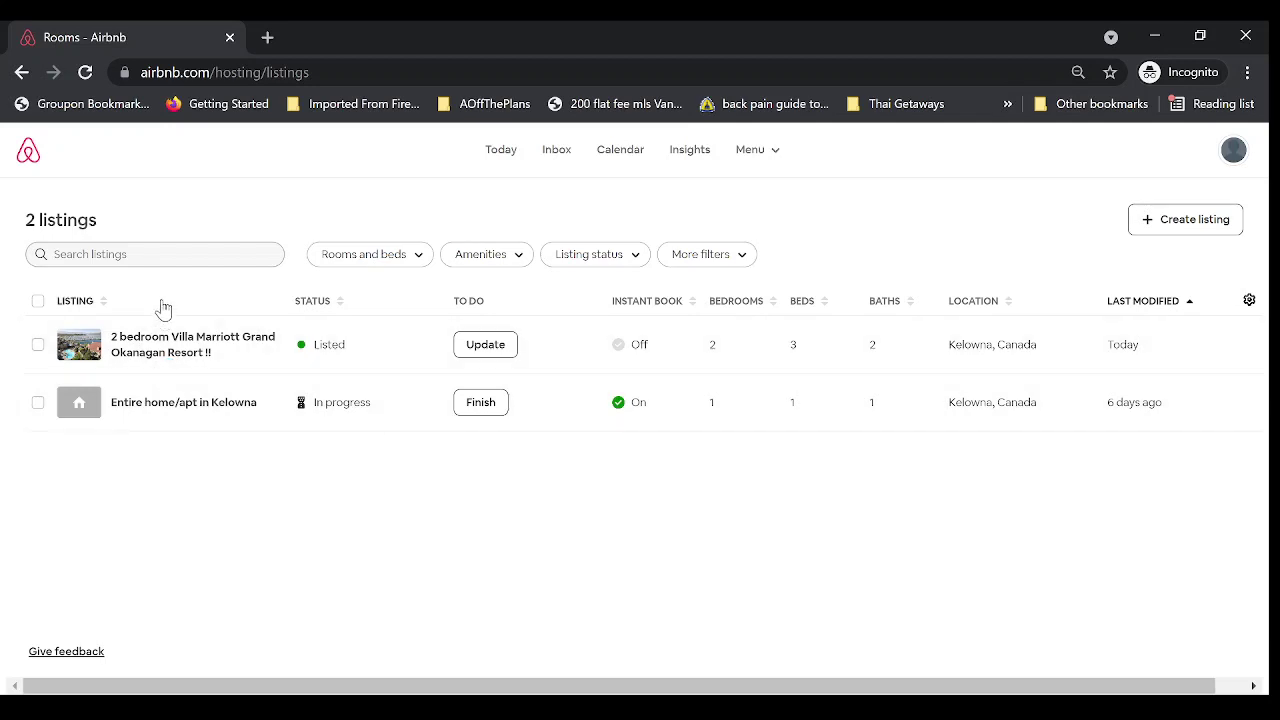
Open the "2 bedroom Villa Marriott Grand Okanagan Resort !!" listing and examine its property type and listing type settings.
left_click(195, 344)
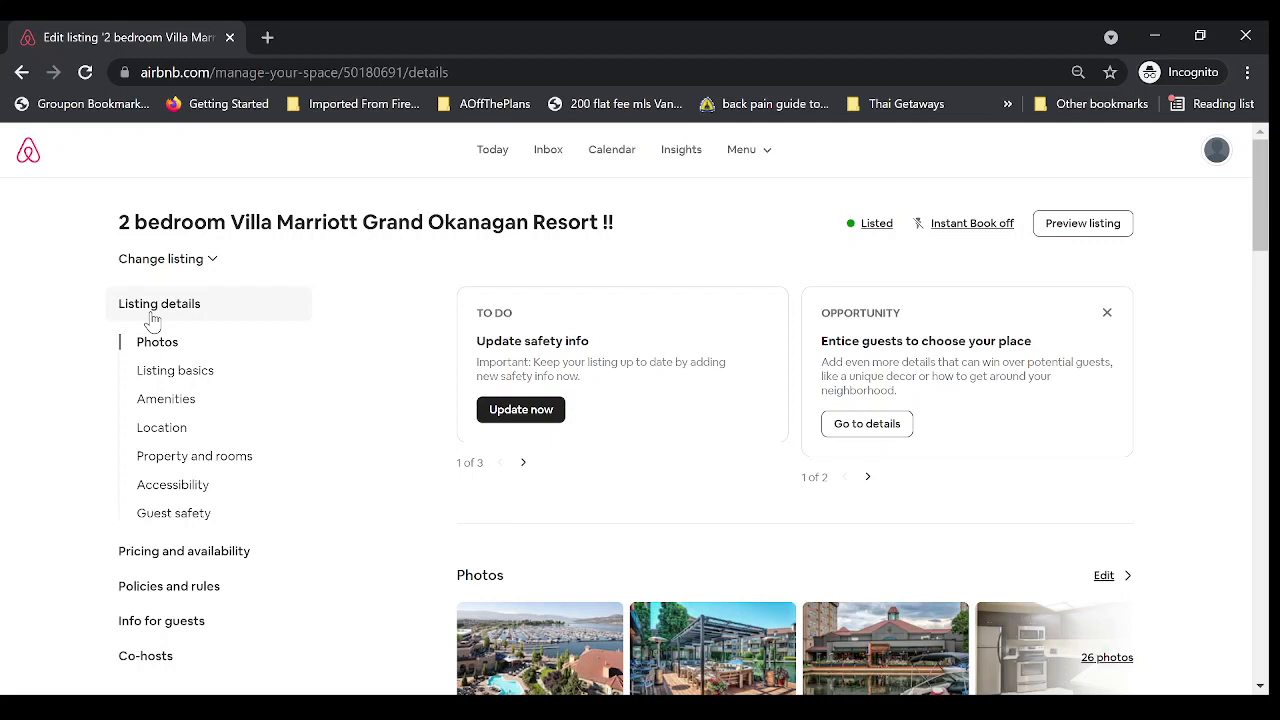
left_click(222, 458)
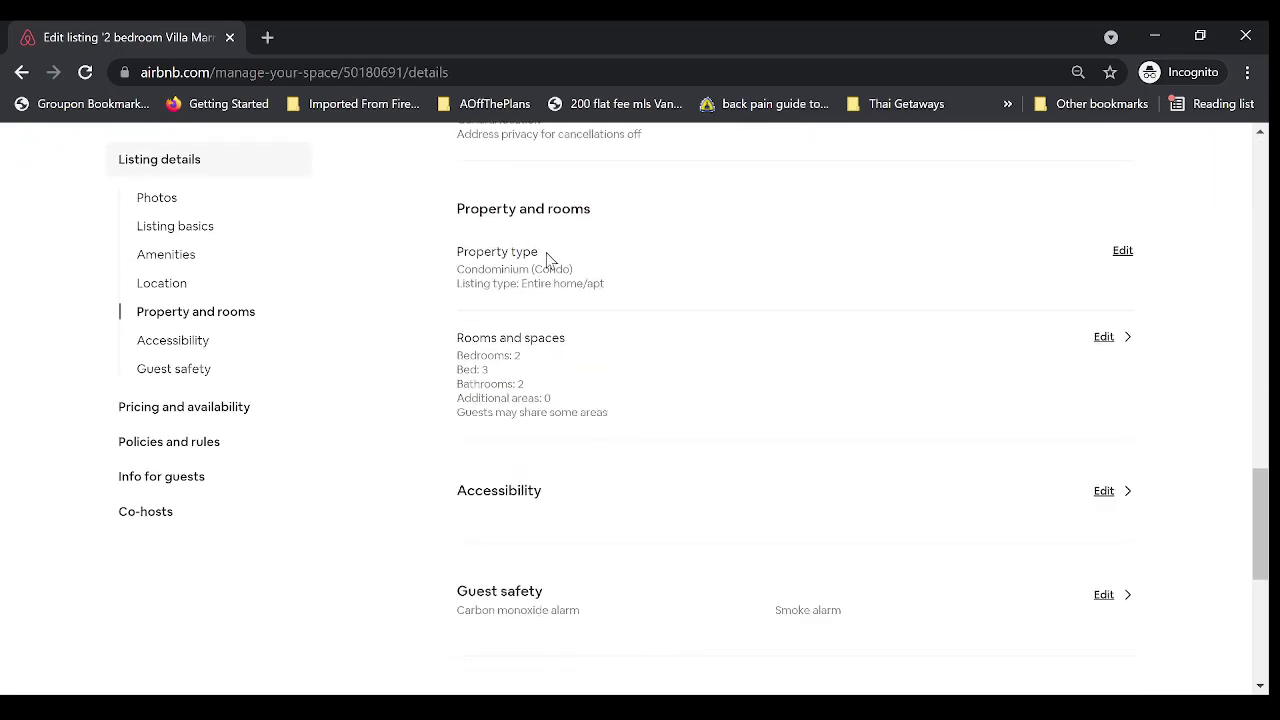
left_click_drag(538, 252, 460, 246)
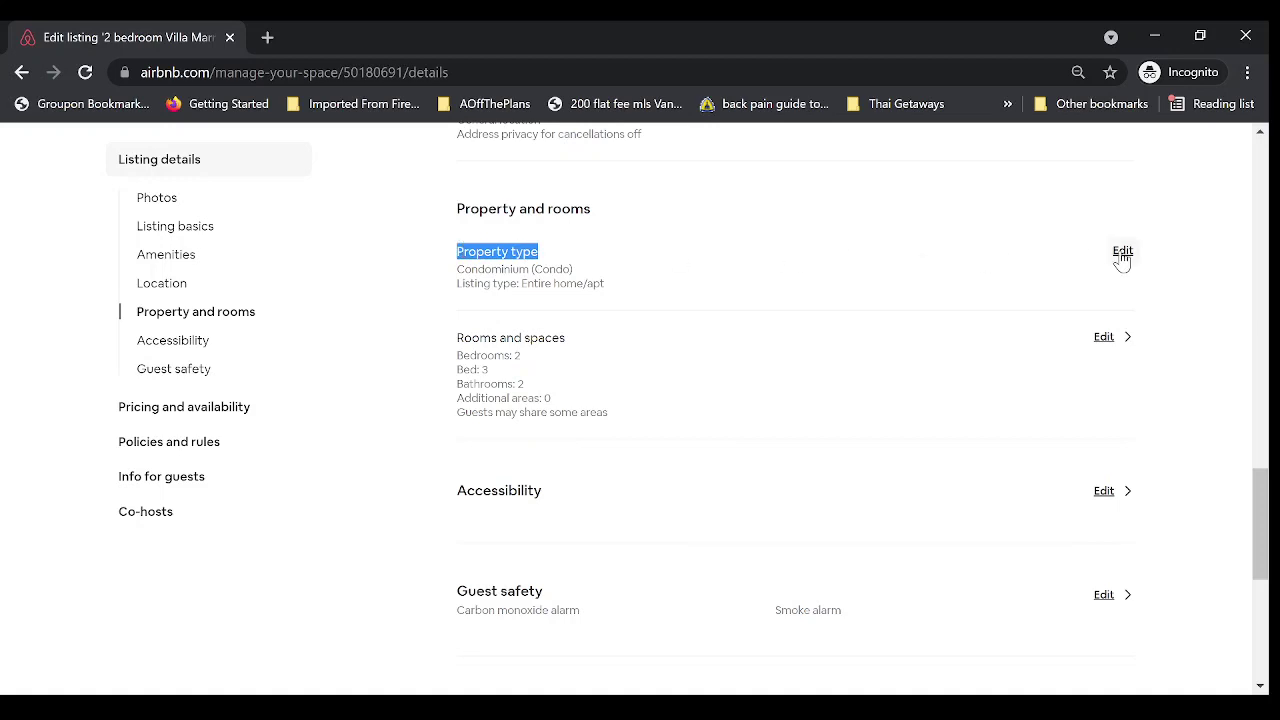
left_click(1122, 252)
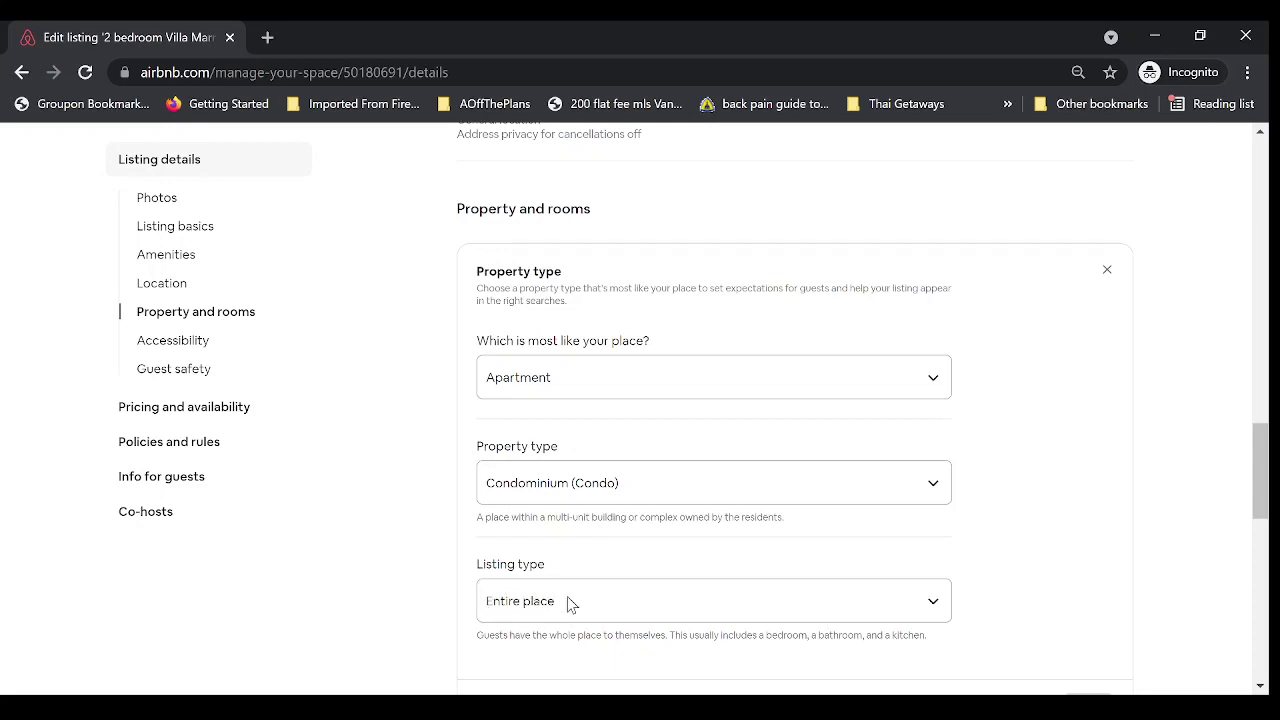
left_click(931, 604)
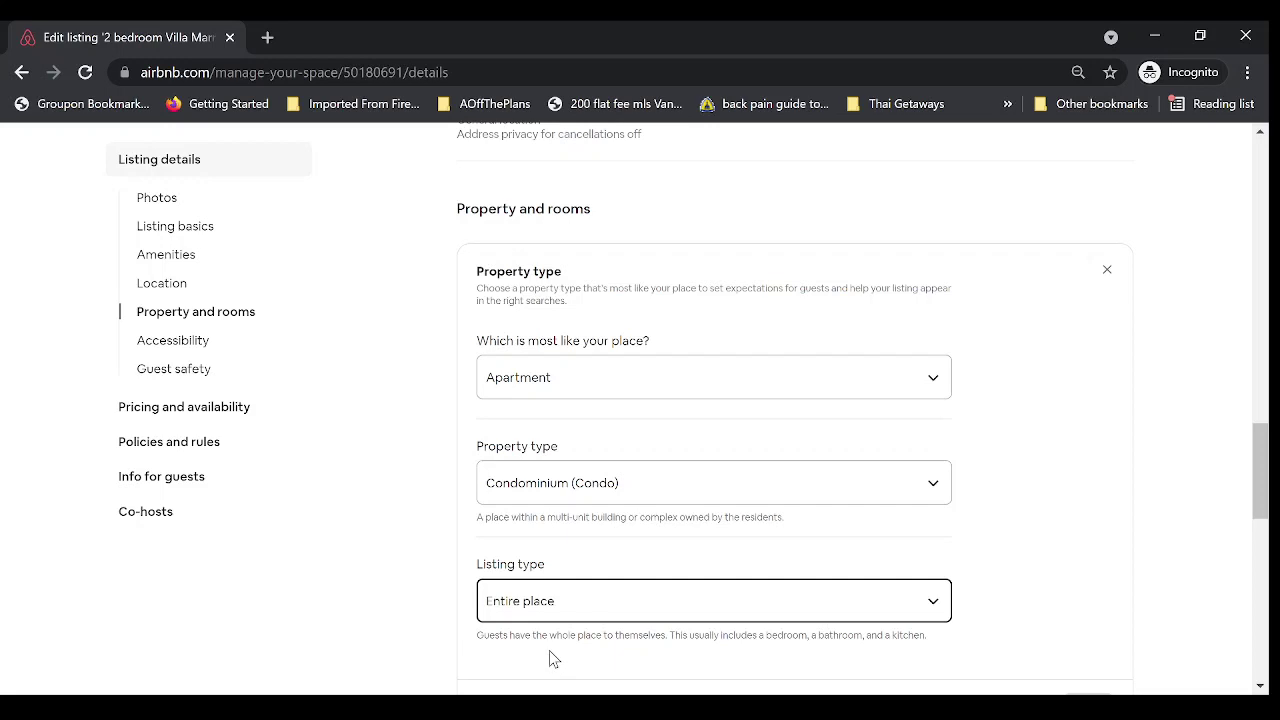
left_click(557, 563)
scroll(1035, 528, "down", 3)
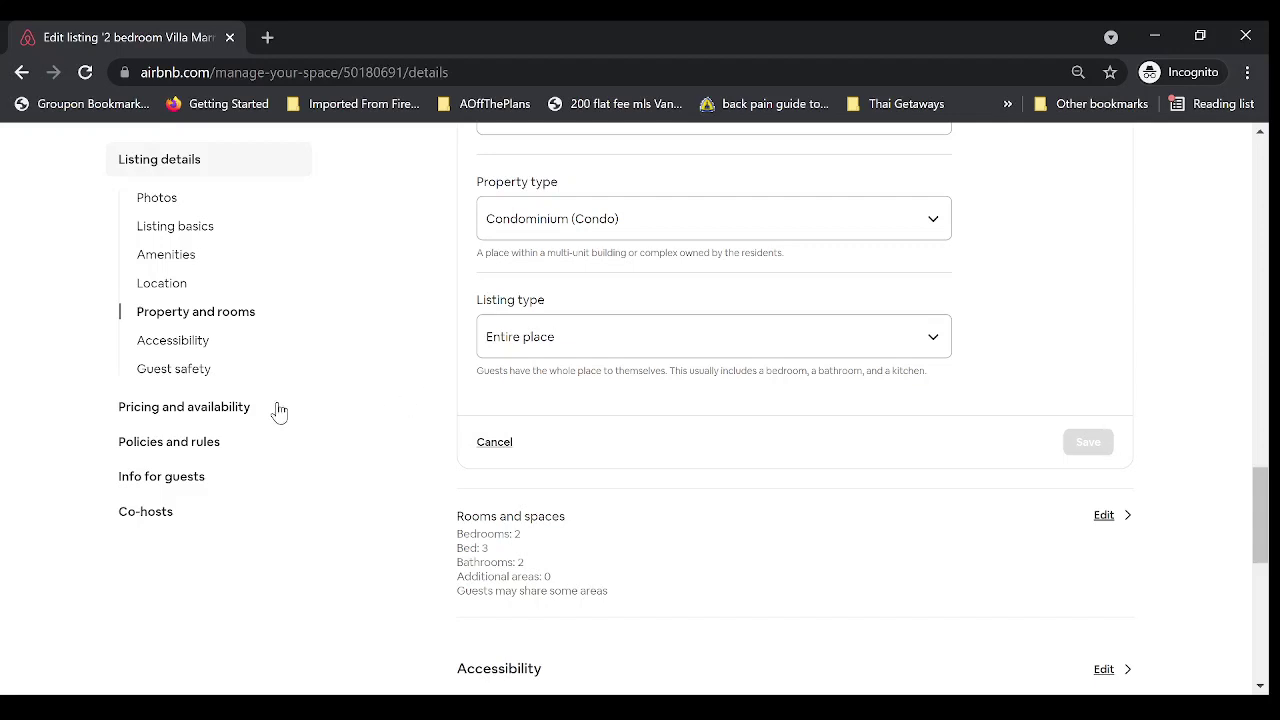
scroll(347, 453, "up", 5)
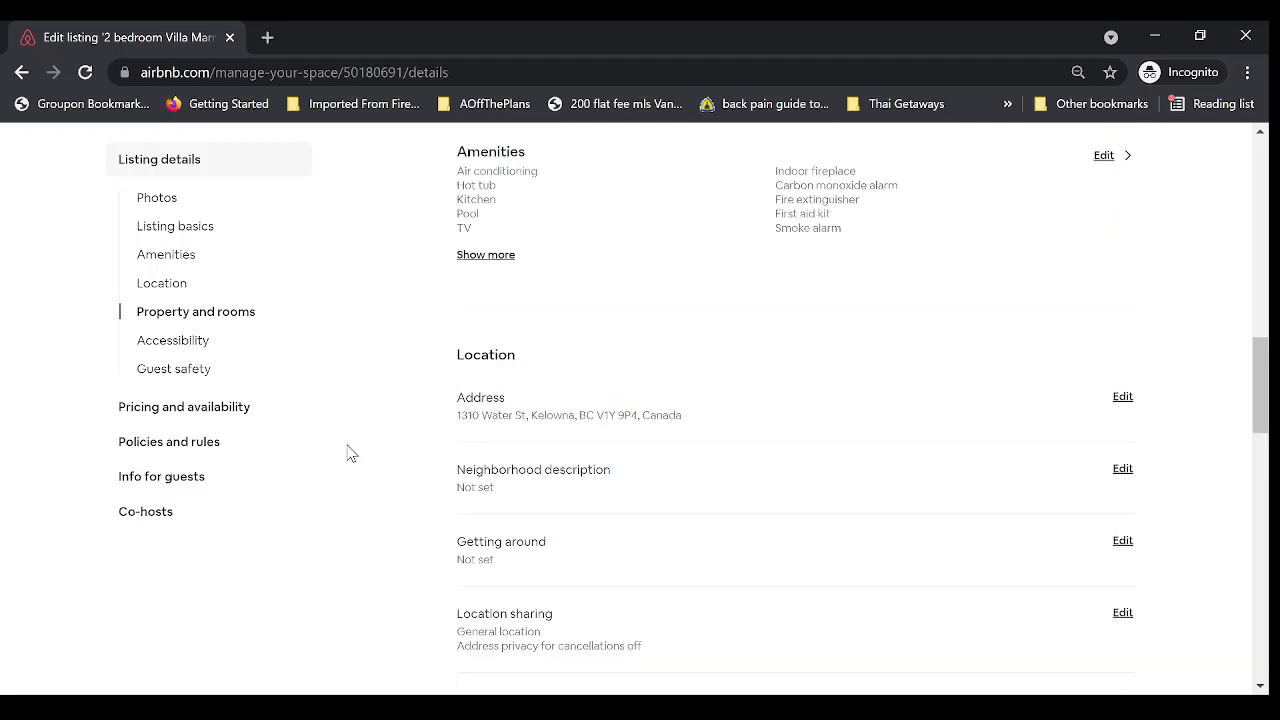
Open the cancellation policy options in the listing's policies and rules and examine the available refund policies.
left_click(162, 443)
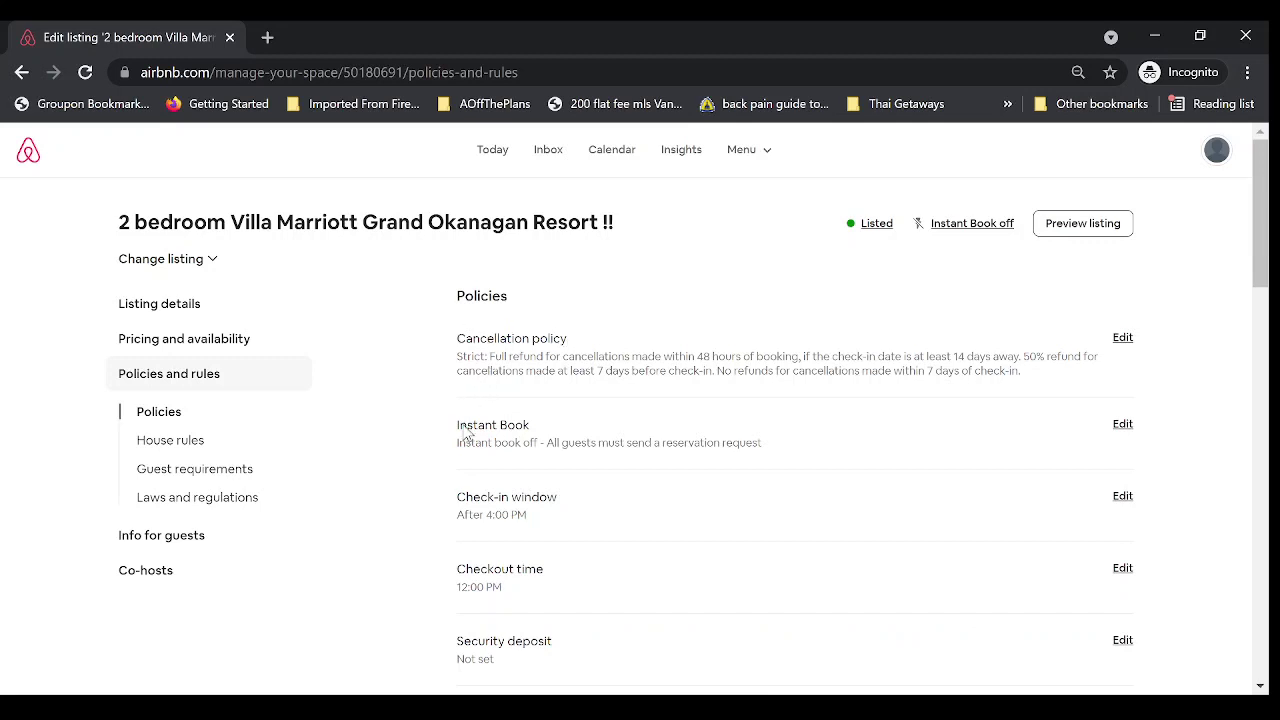
triple_click(487, 357)
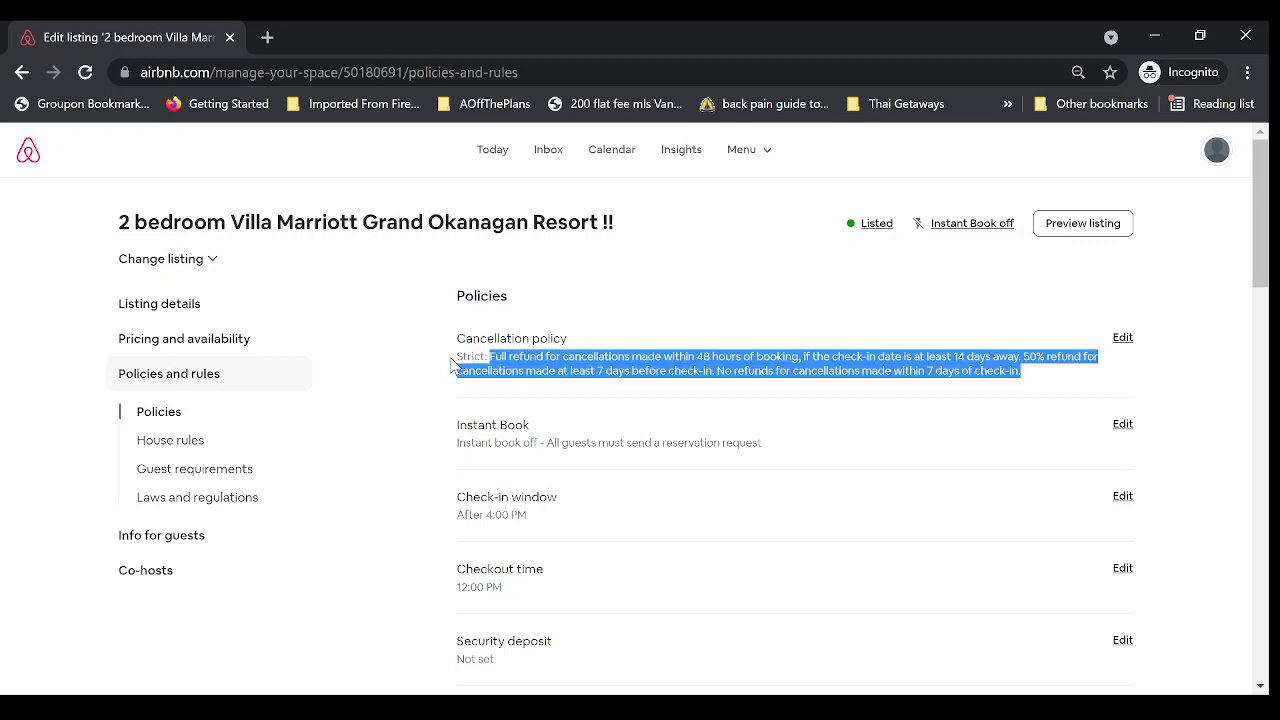
double_click(455, 357)
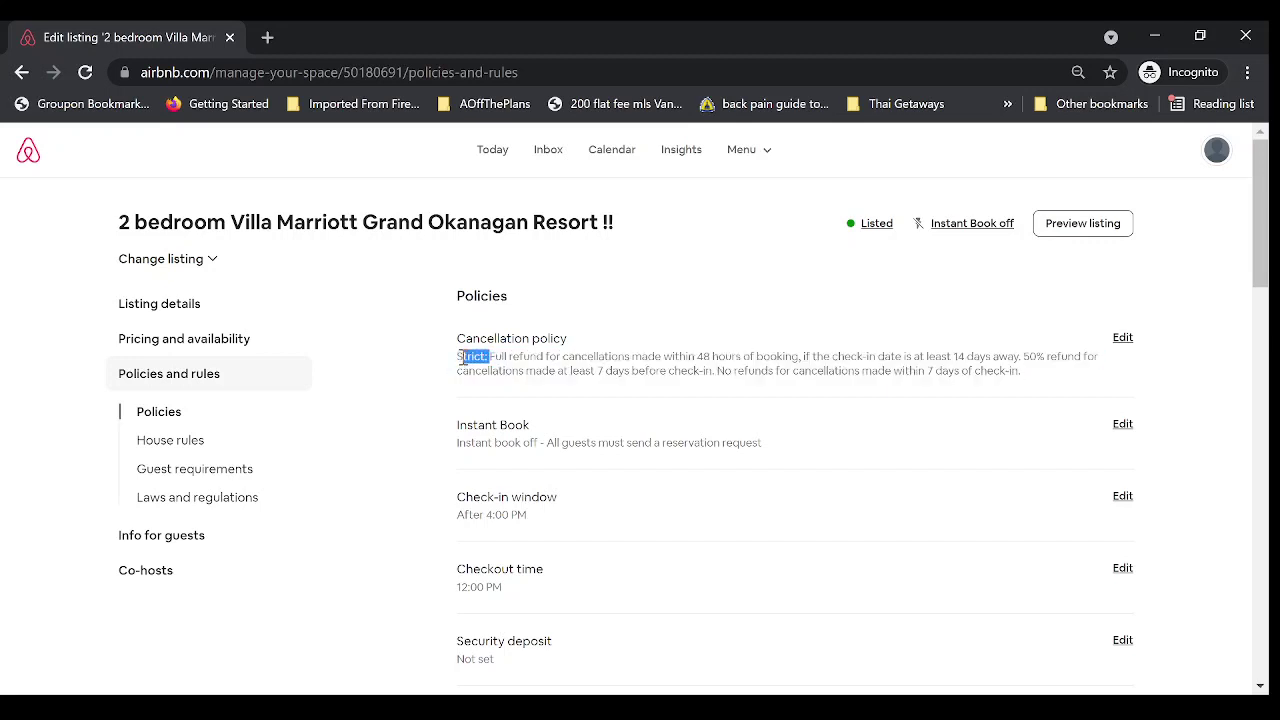
left_click(463, 357)
left_click(1131, 346)
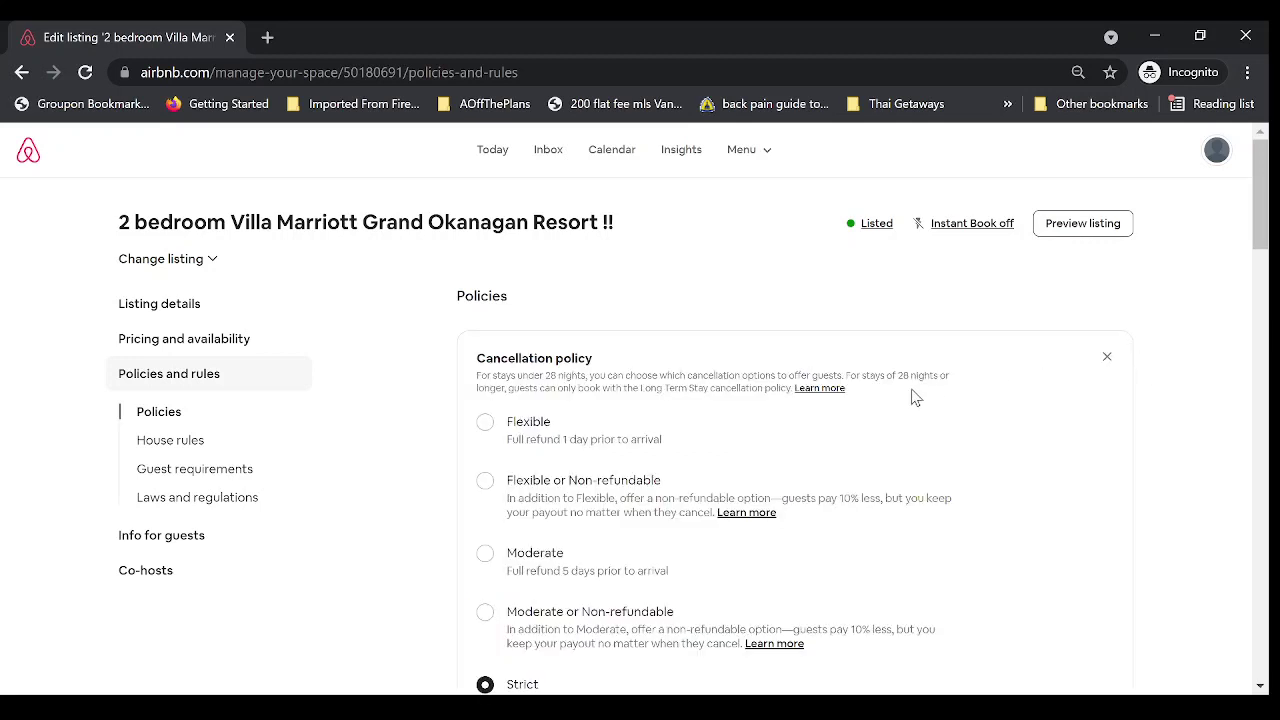
scroll(914, 394, "down", 3)
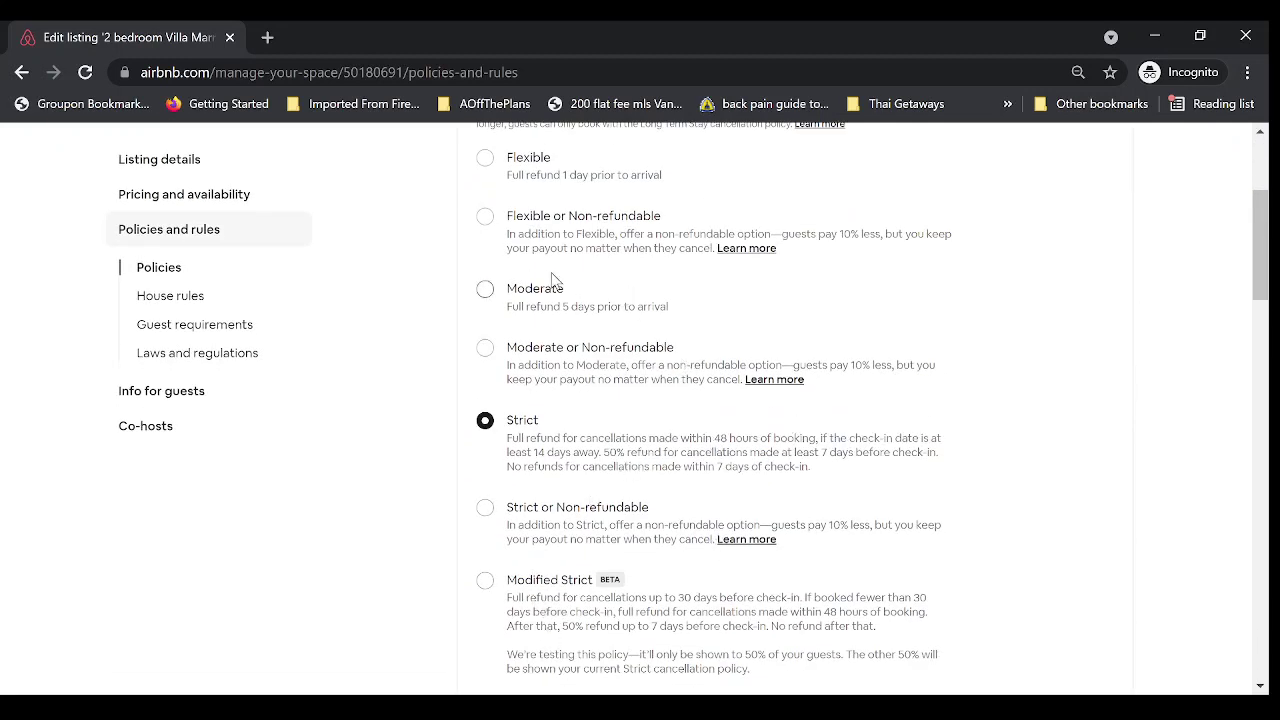
scroll(625, 609, "down", 3)
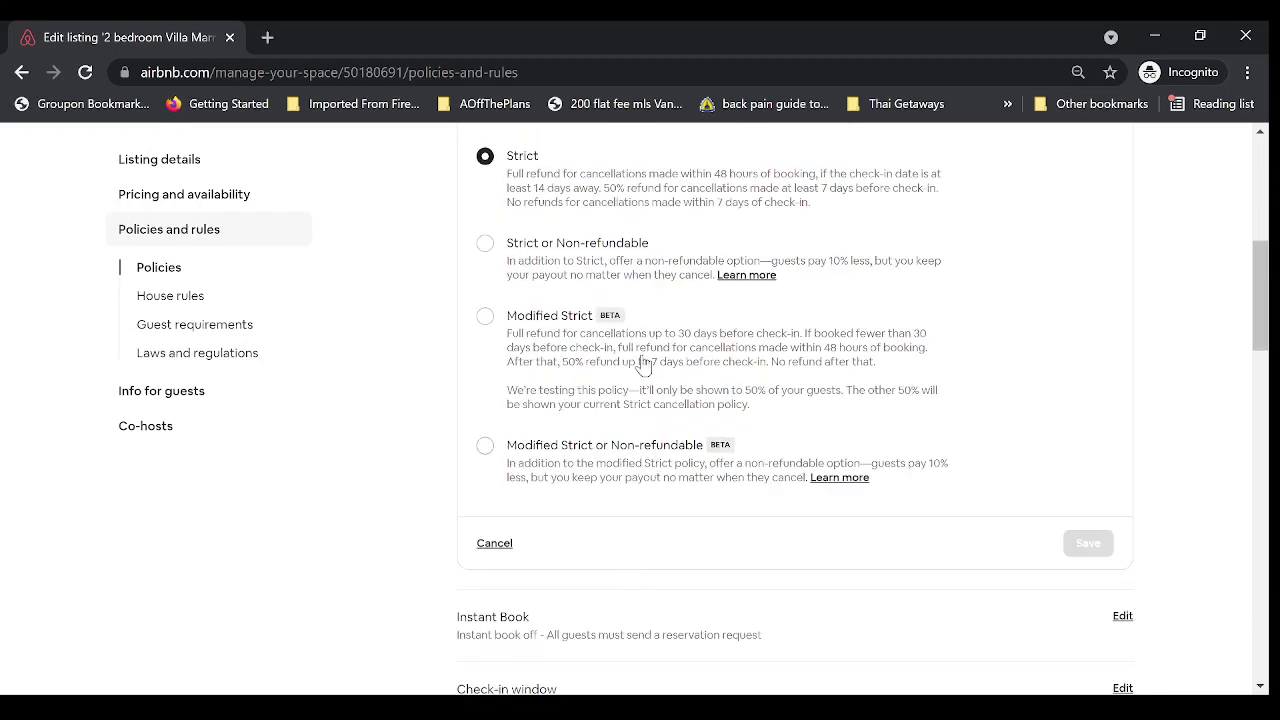
scroll(575, 360, "up", 6)
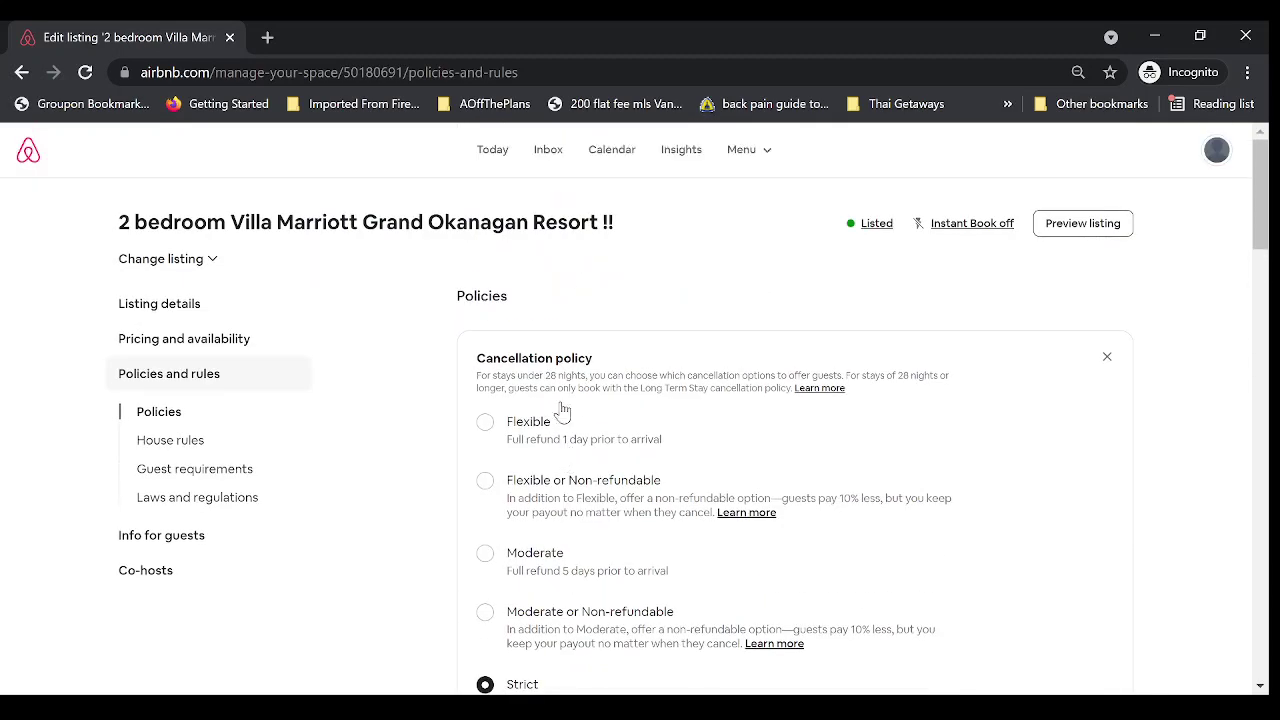
scroll(554, 543, "down", 3)
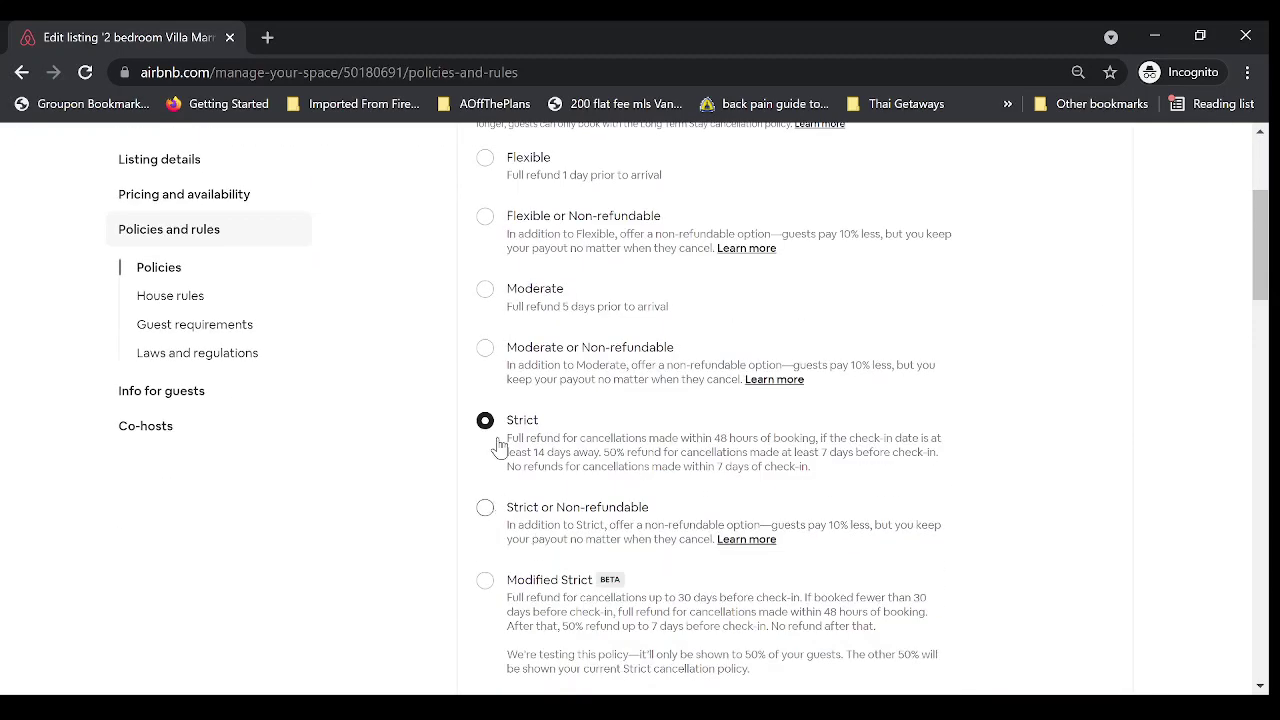
Try the Moderate or Non-refundable cancellation policy, reselect Strict and close the policy options without saving.
left_click(485, 348)
left_click(485, 428)
scroll(543, 471, "down", 3)
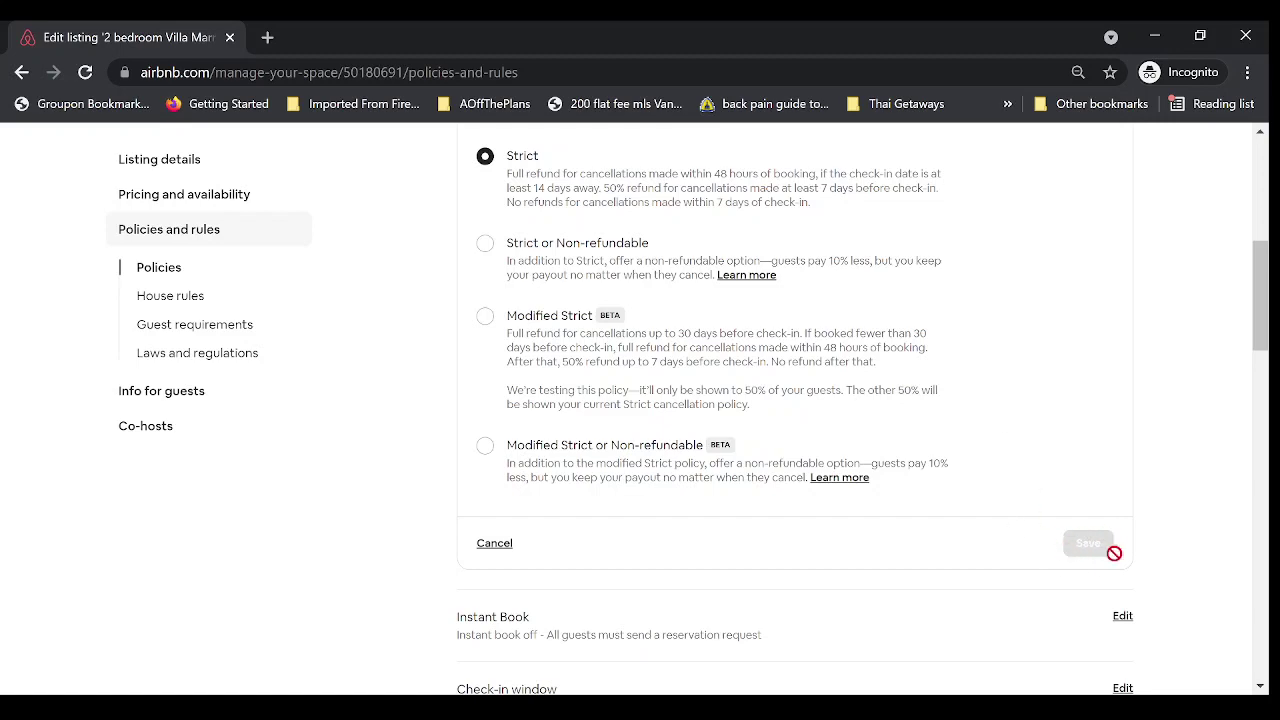
scroll(760, 443, "up", 5)
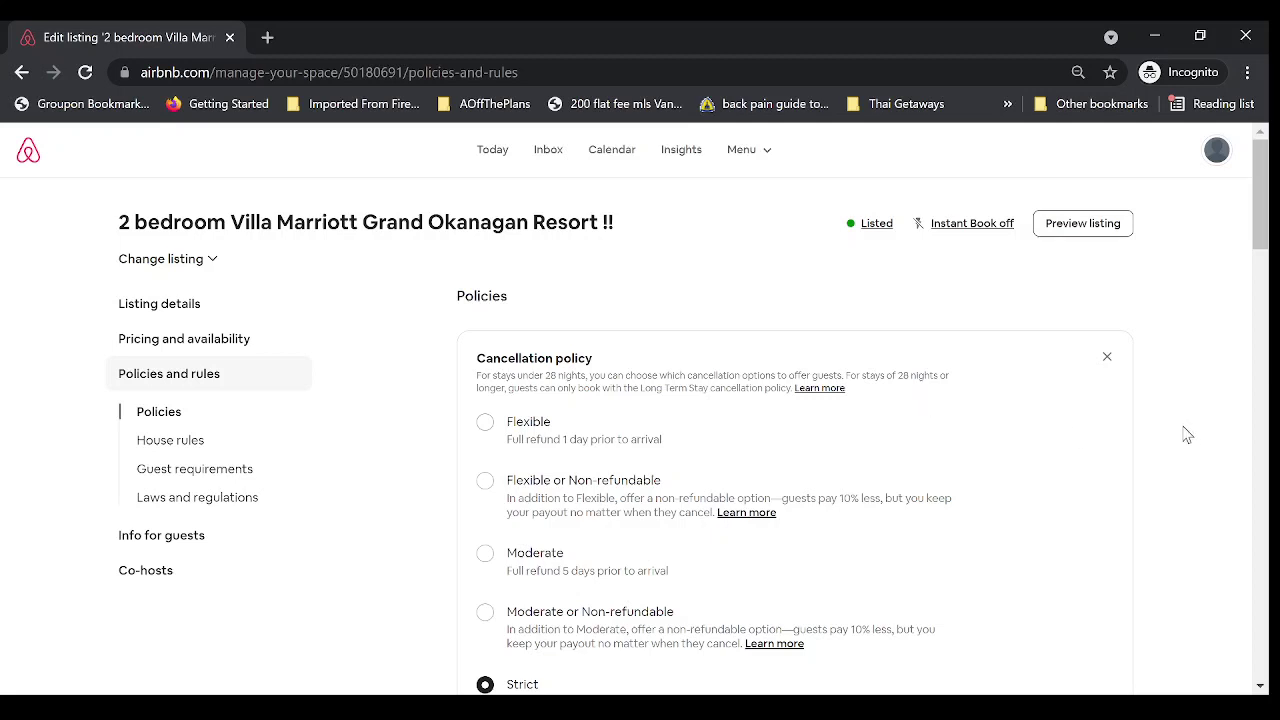
left_click(1107, 357)
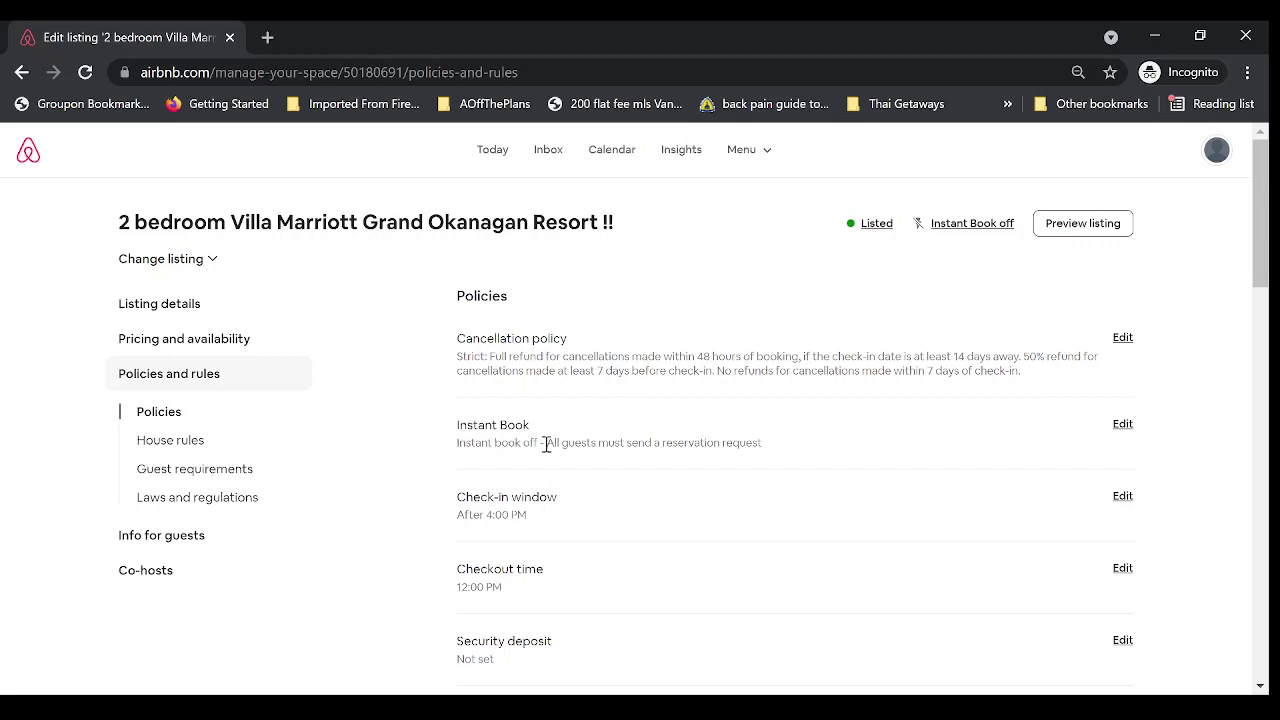
Turn Instant Book on for the listing without extra guest requirements, save it, and return to the Policies section.
left_click_drag(540, 443, 458, 447)
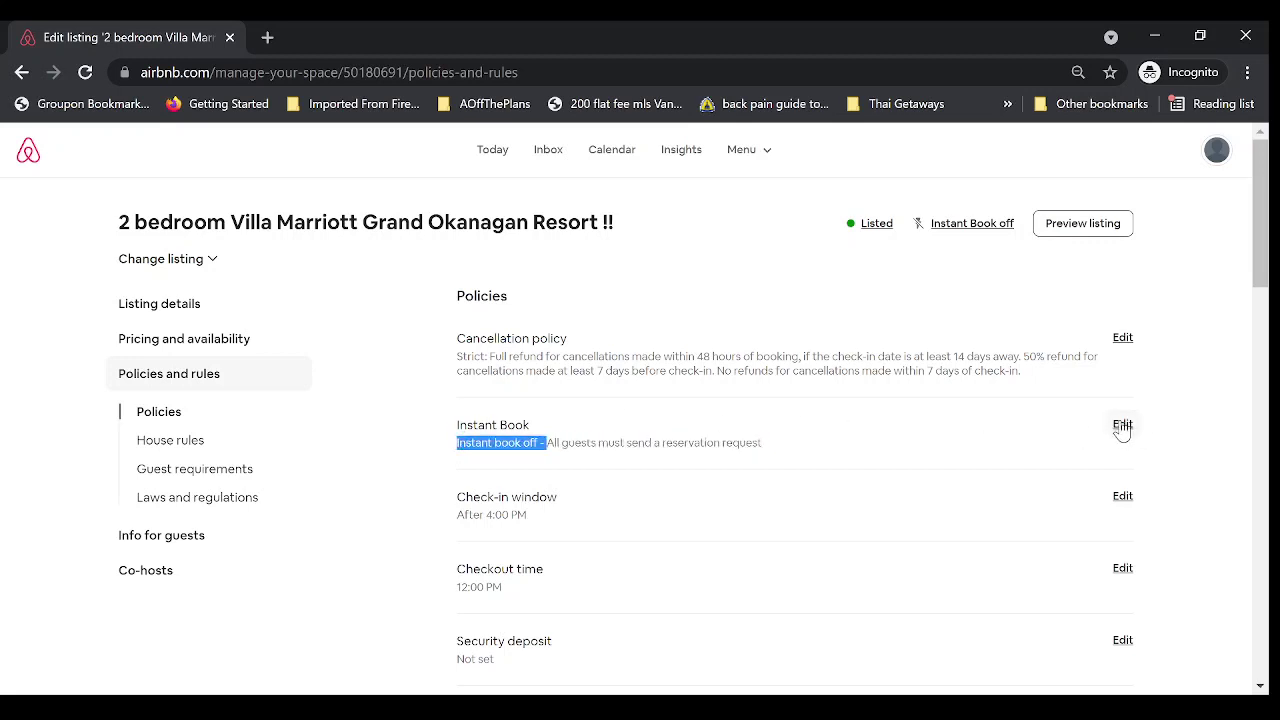
left_click_drag(562, 443, 458, 443)
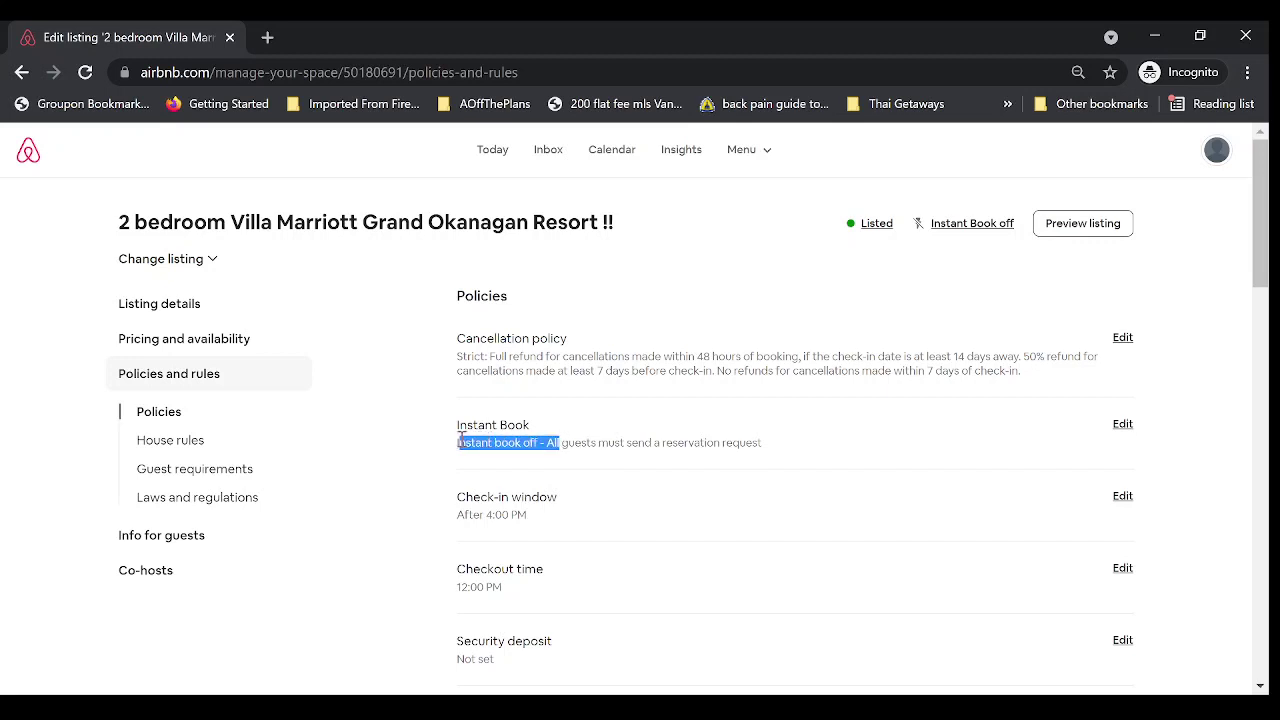
left_click(1123, 436)
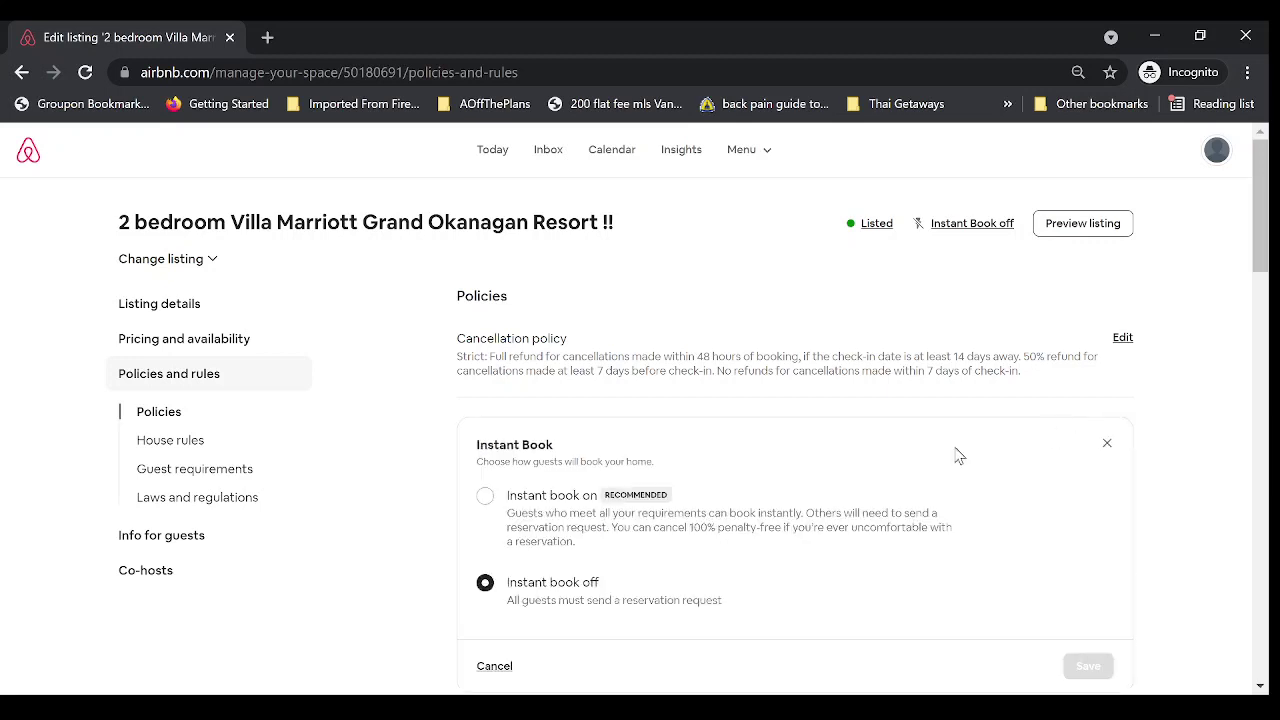
left_click(485, 496)
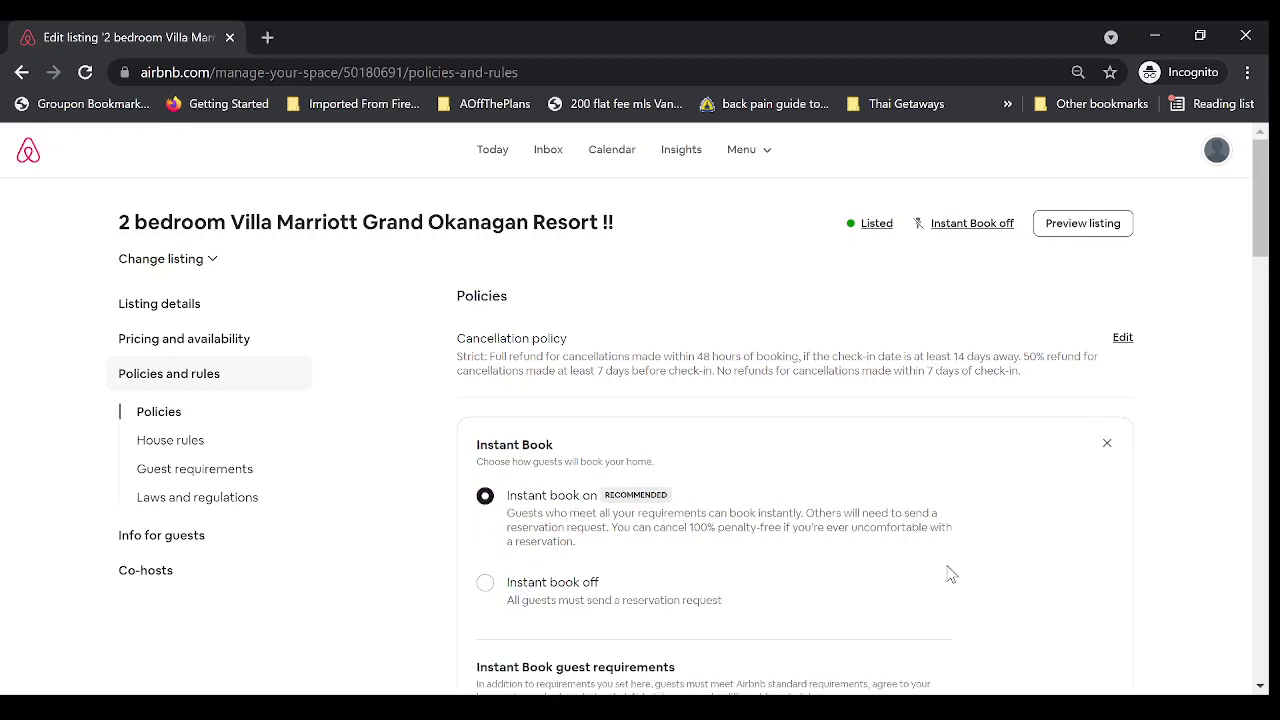
scroll(949, 571, "down", 5)
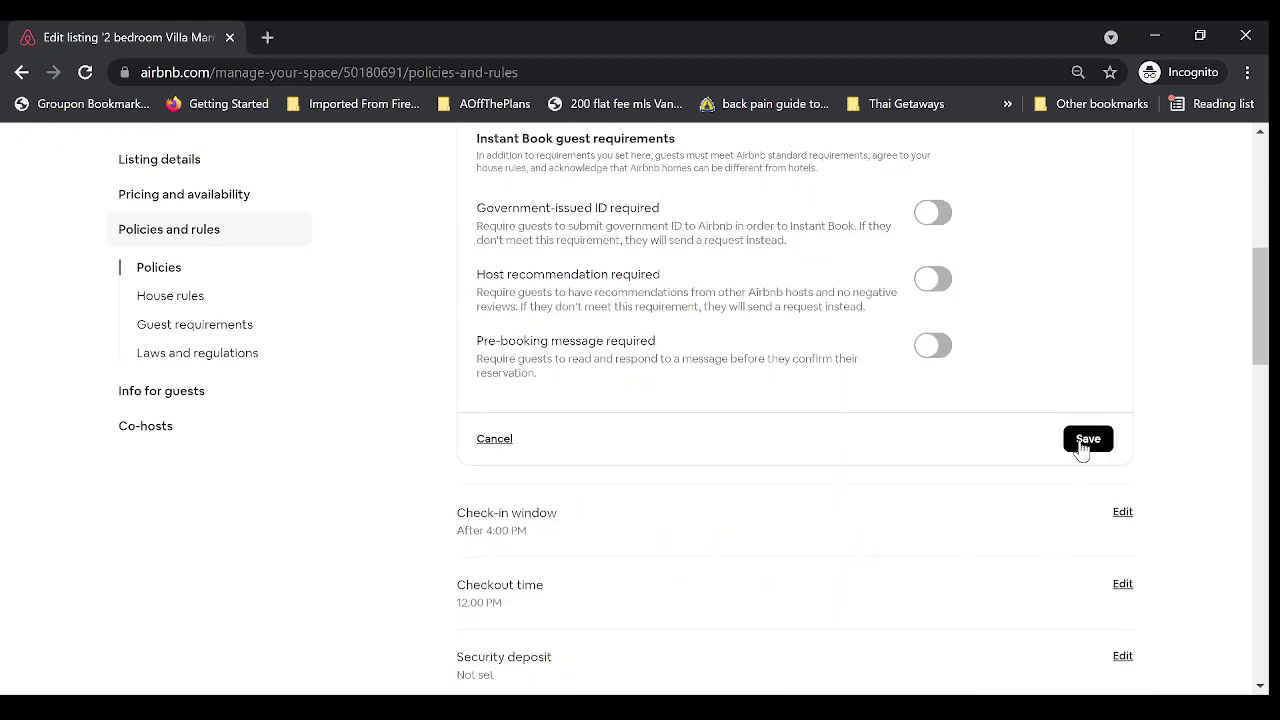
left_click(1085, 440)
left_click(297, 518)
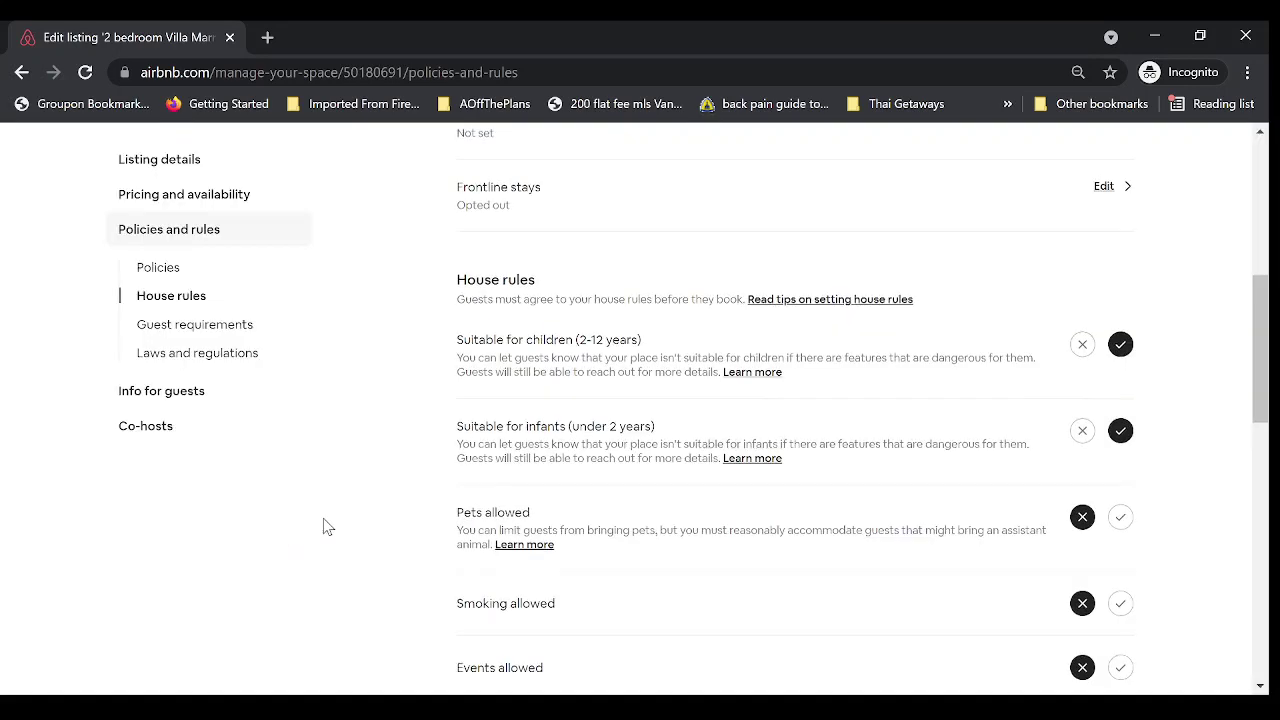
scroll(323, 518, "up", 5)
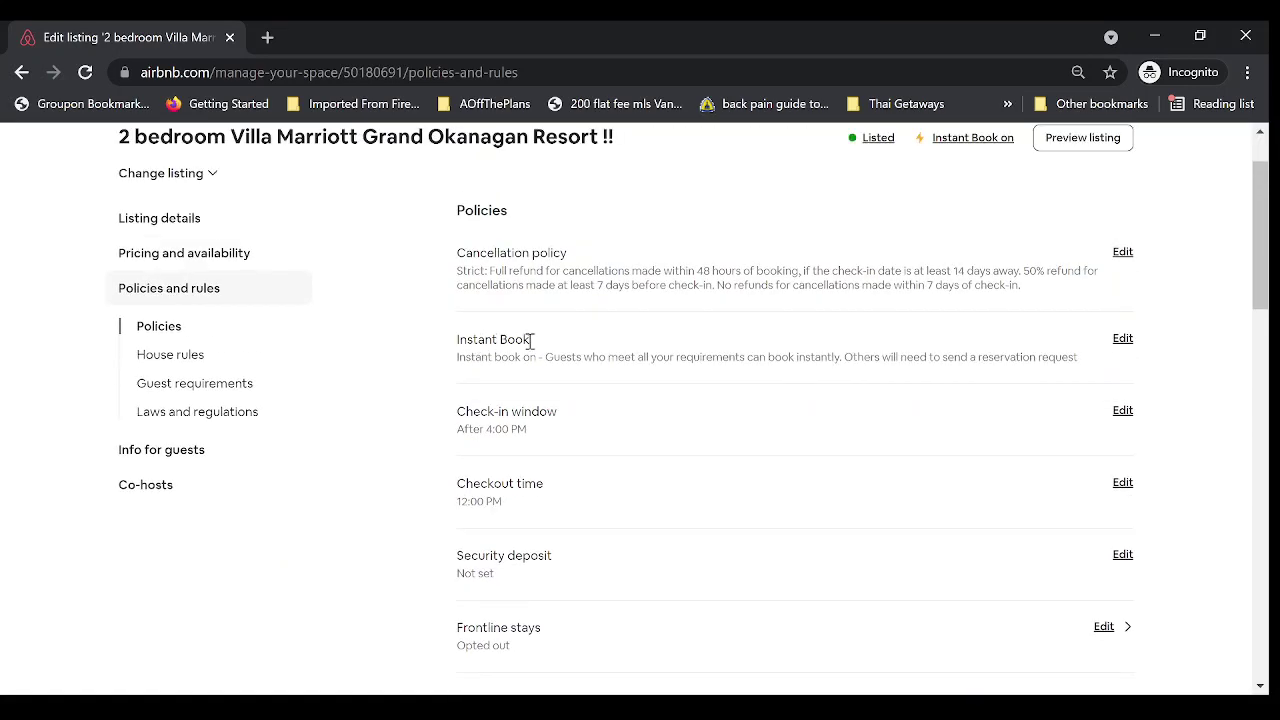
scroll(476, 346, "up", 1)
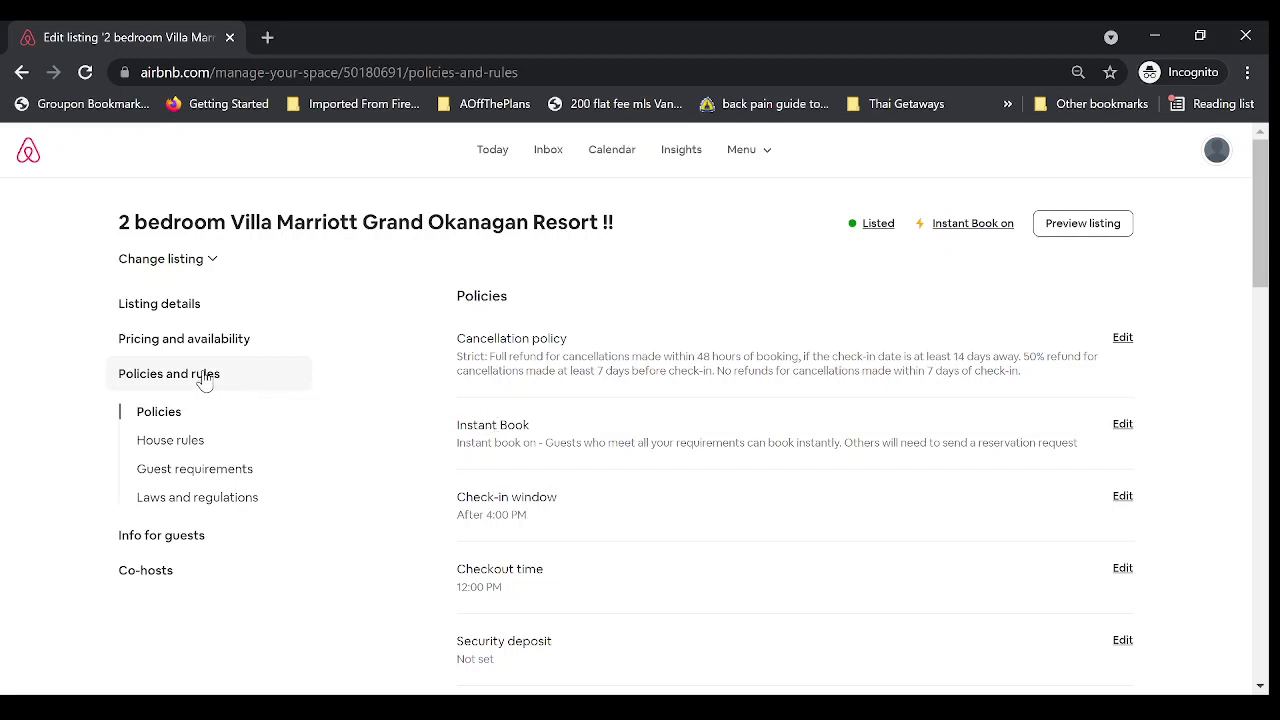
Switch the listing's booking setting to Instant book off, save it, and proceed with turning Instant Book off.
left_click(1118, 428)
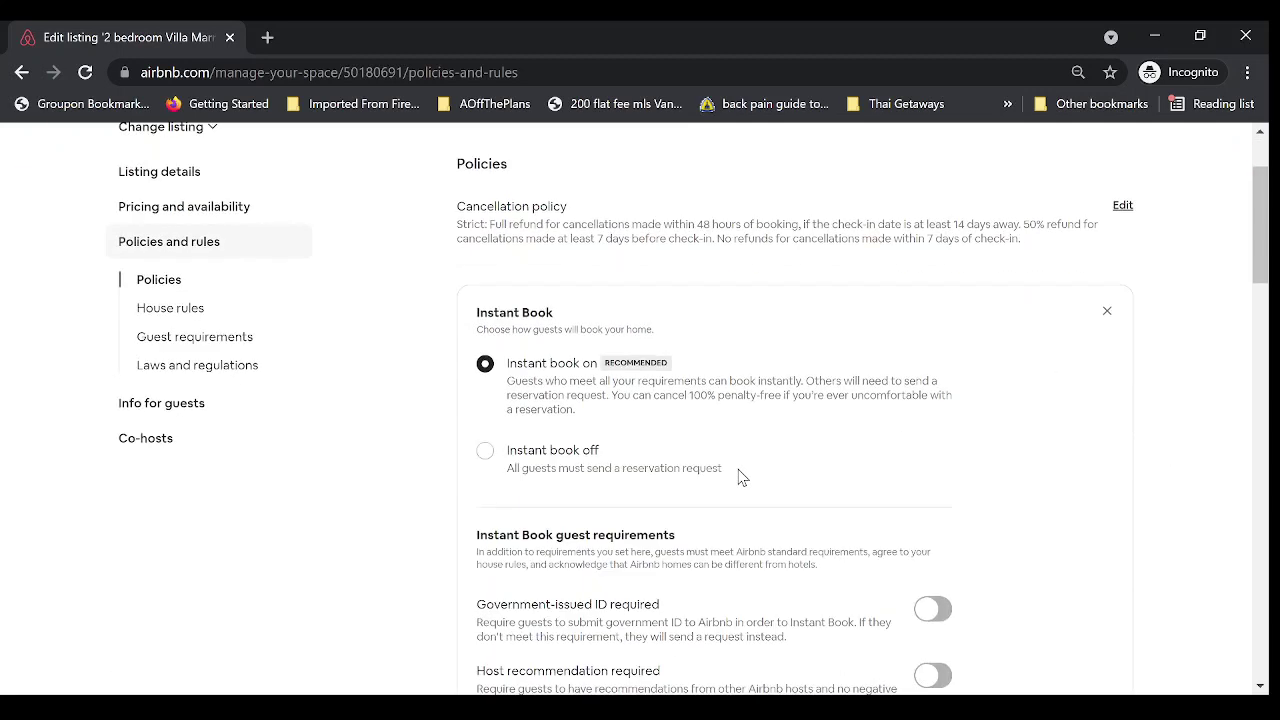
left_click(485, 451)
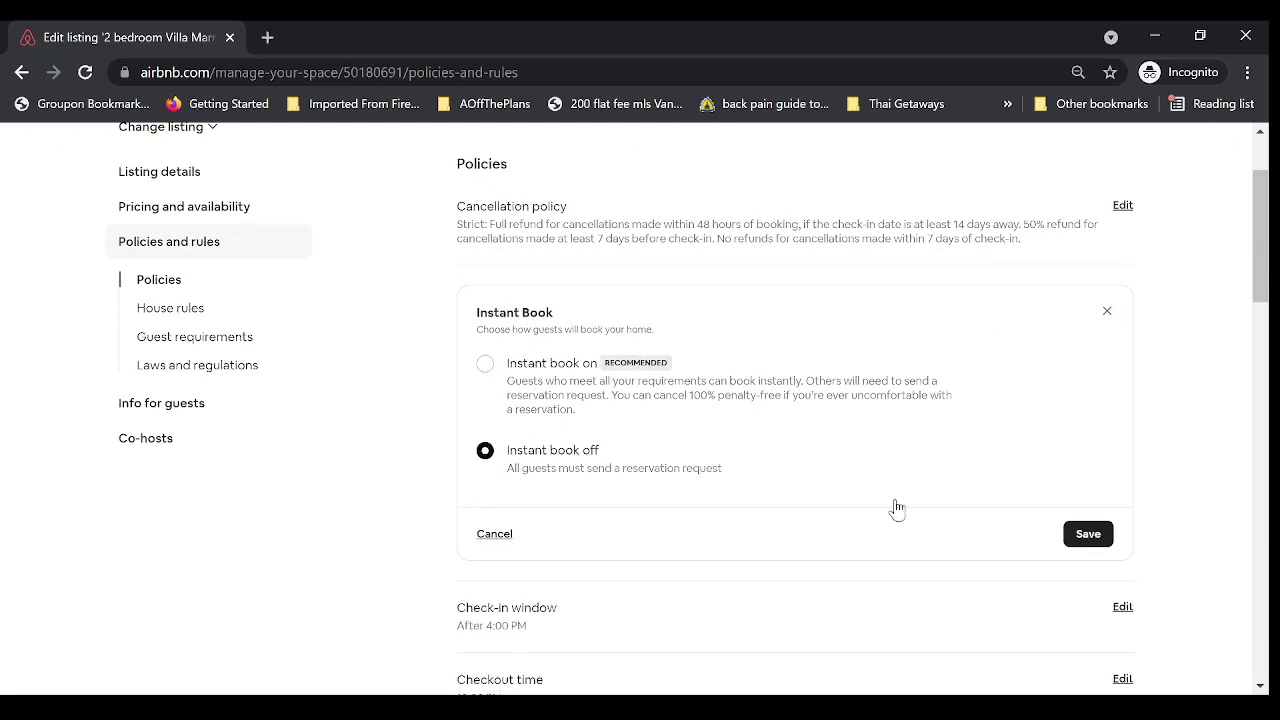
left_click(1088, 534)
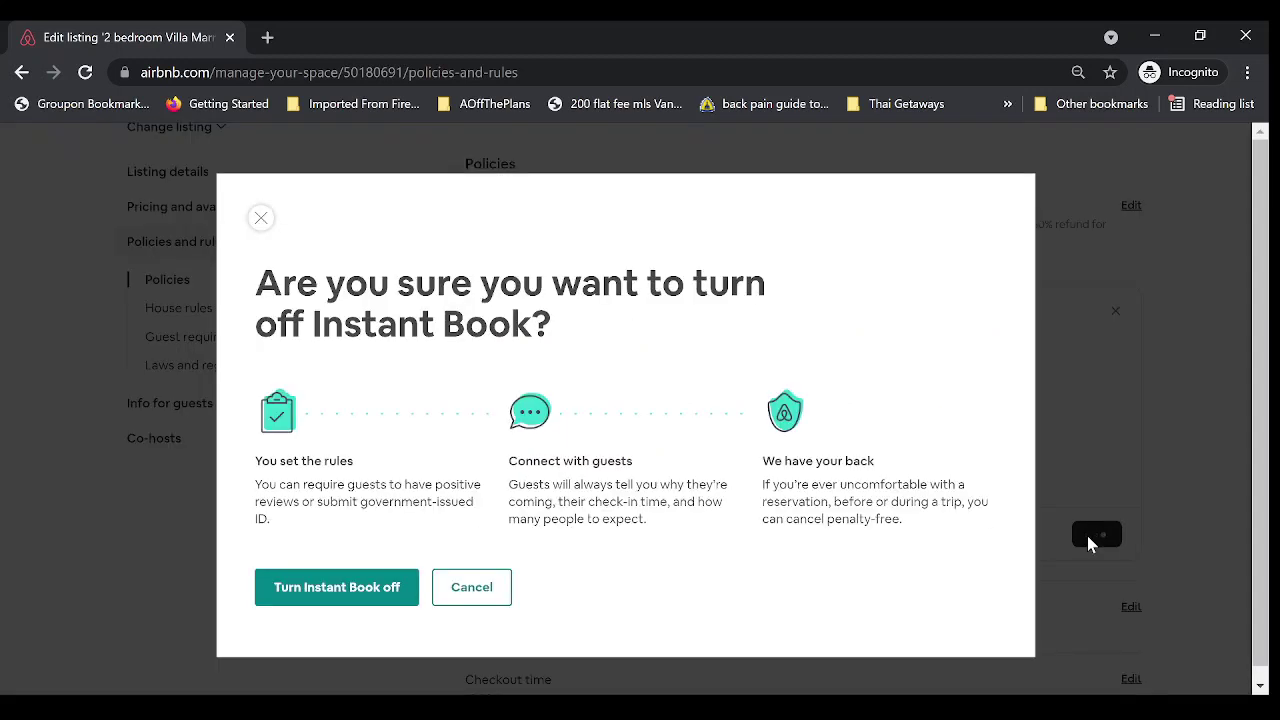
left_click(319, 598)
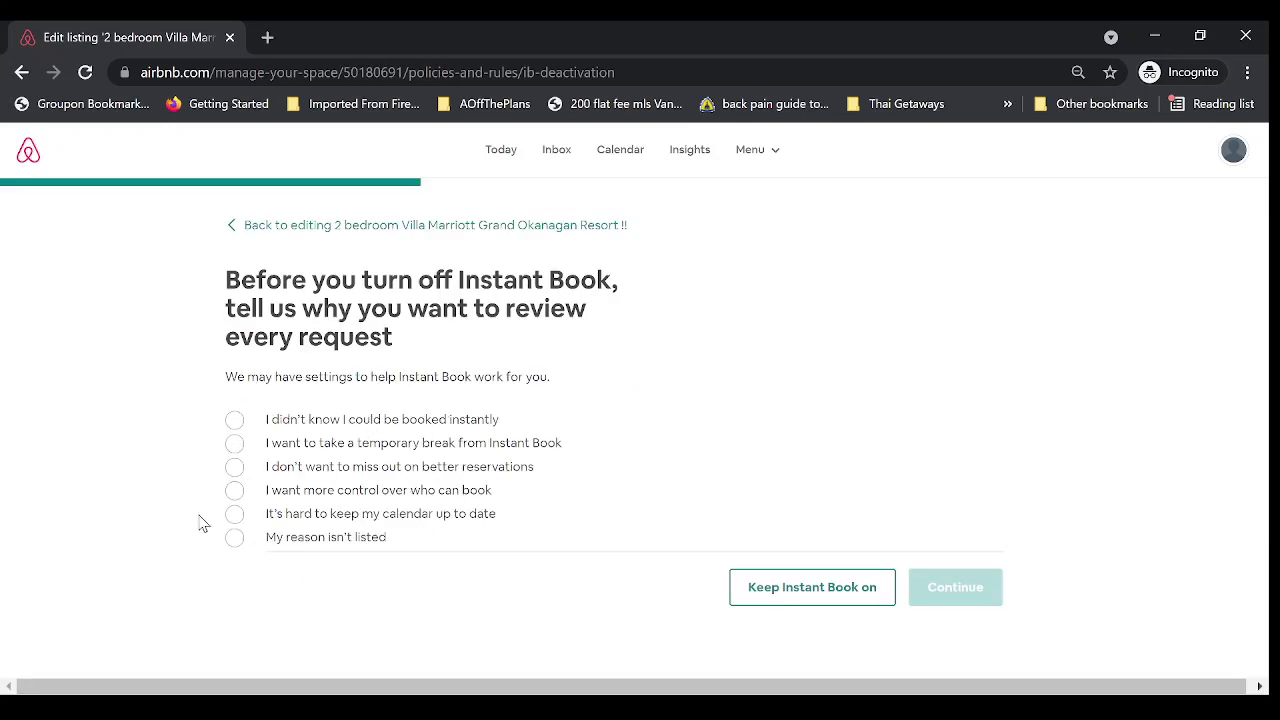
Give "It's hard to keep my calendar up to date" as the reason and continue past the calendar settings suggestions.
left_click(235, 518)
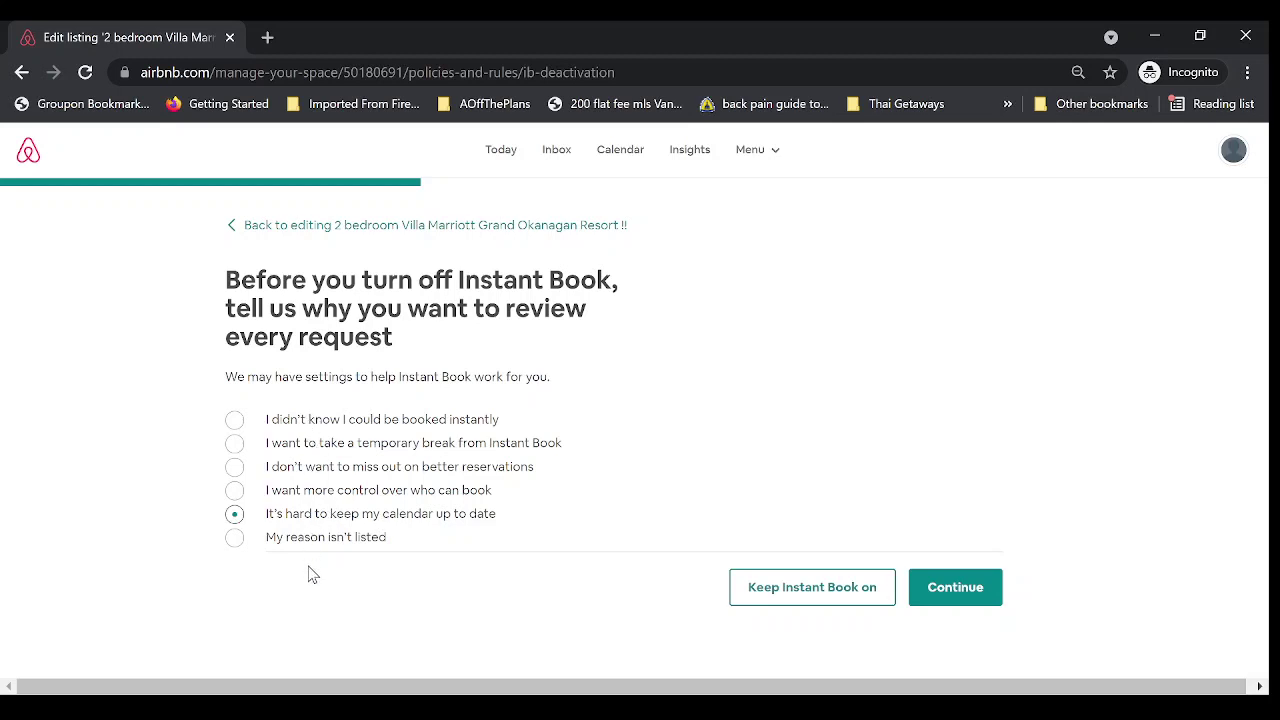
left_click(955, 587)
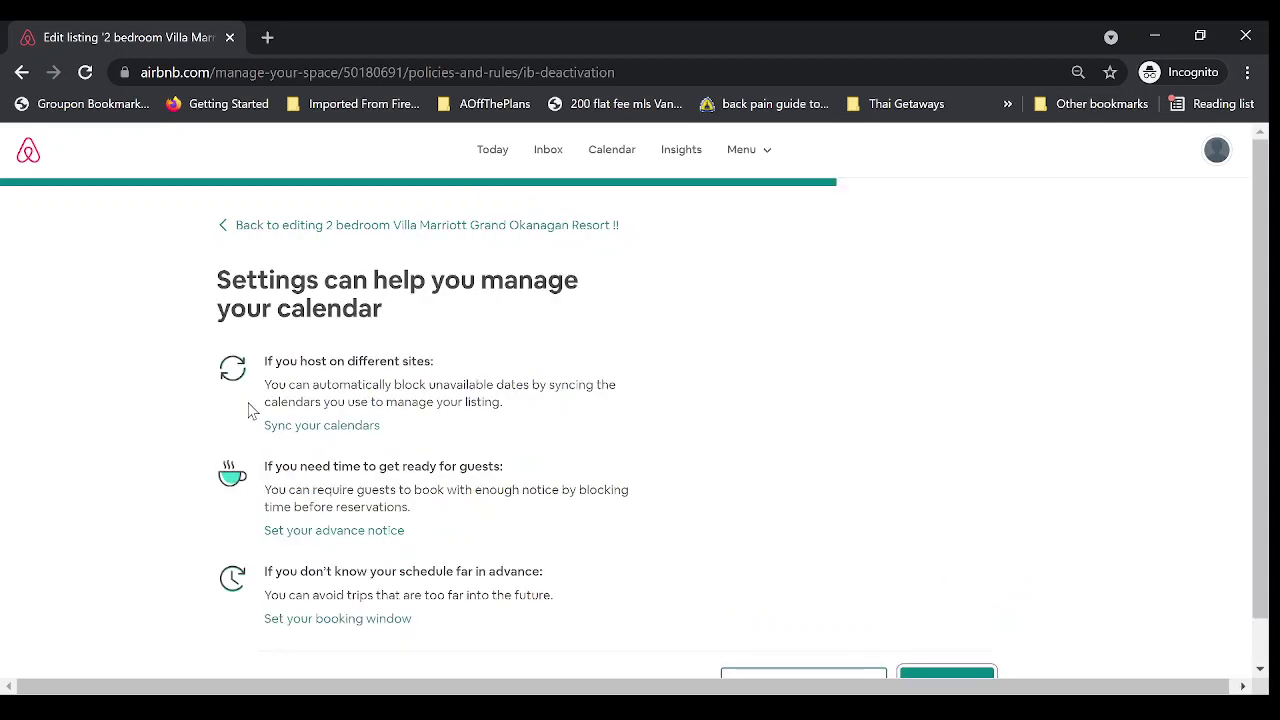
scroll(264, 287, "down", 1)
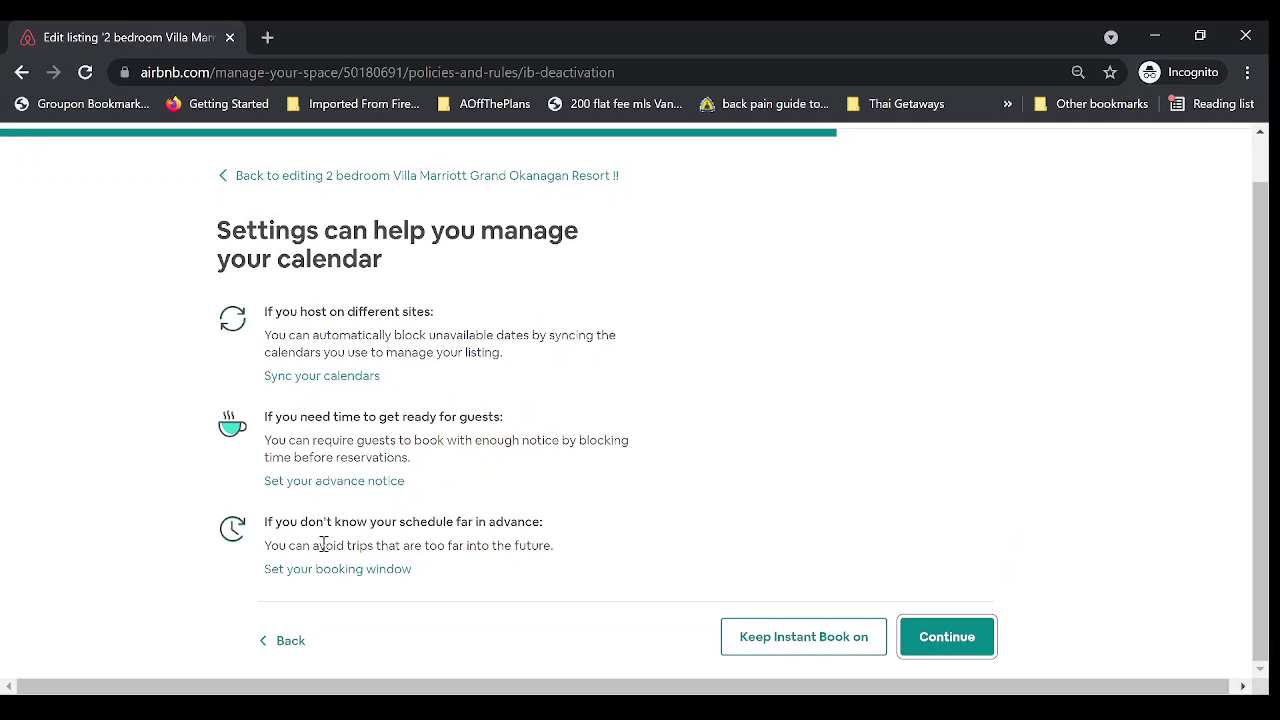
left_click(947, 638)
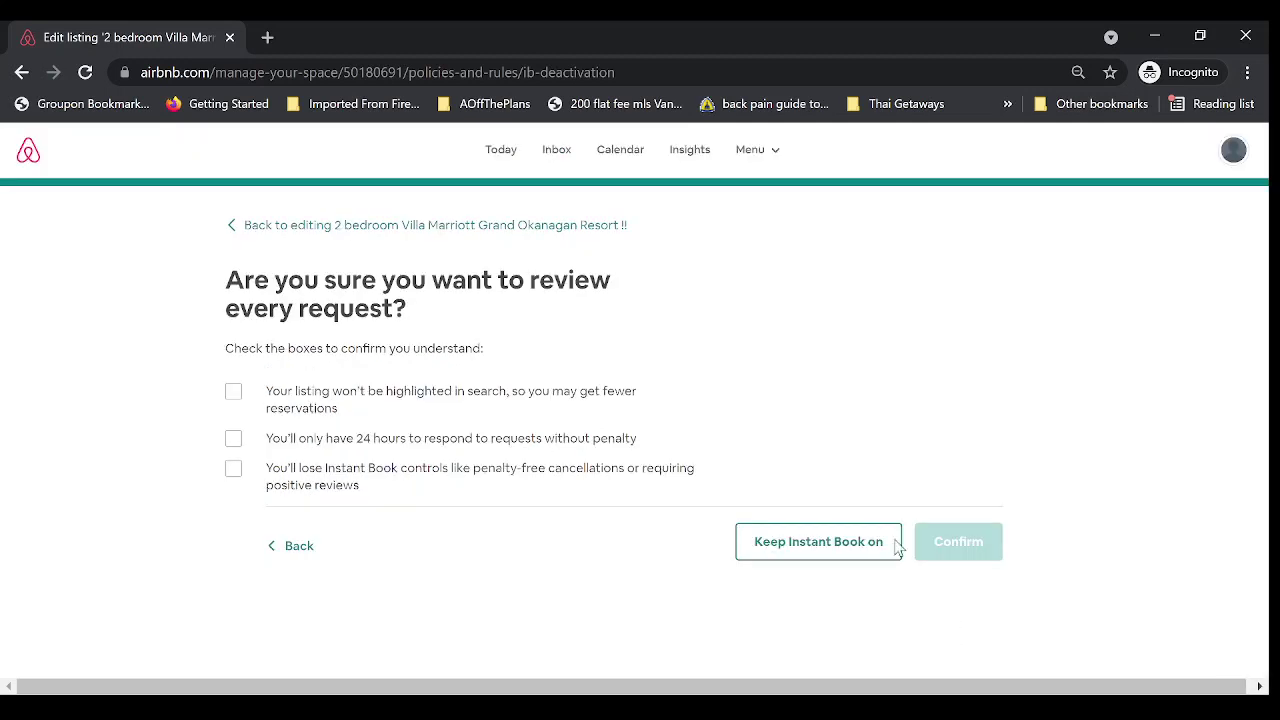
Acknowledge all three consequences of reviewing every request, confirm turning Instant Book off, and check its status under Policies.
left_click(237, 397)
left_click(235, 443)
left_click(234, 472)
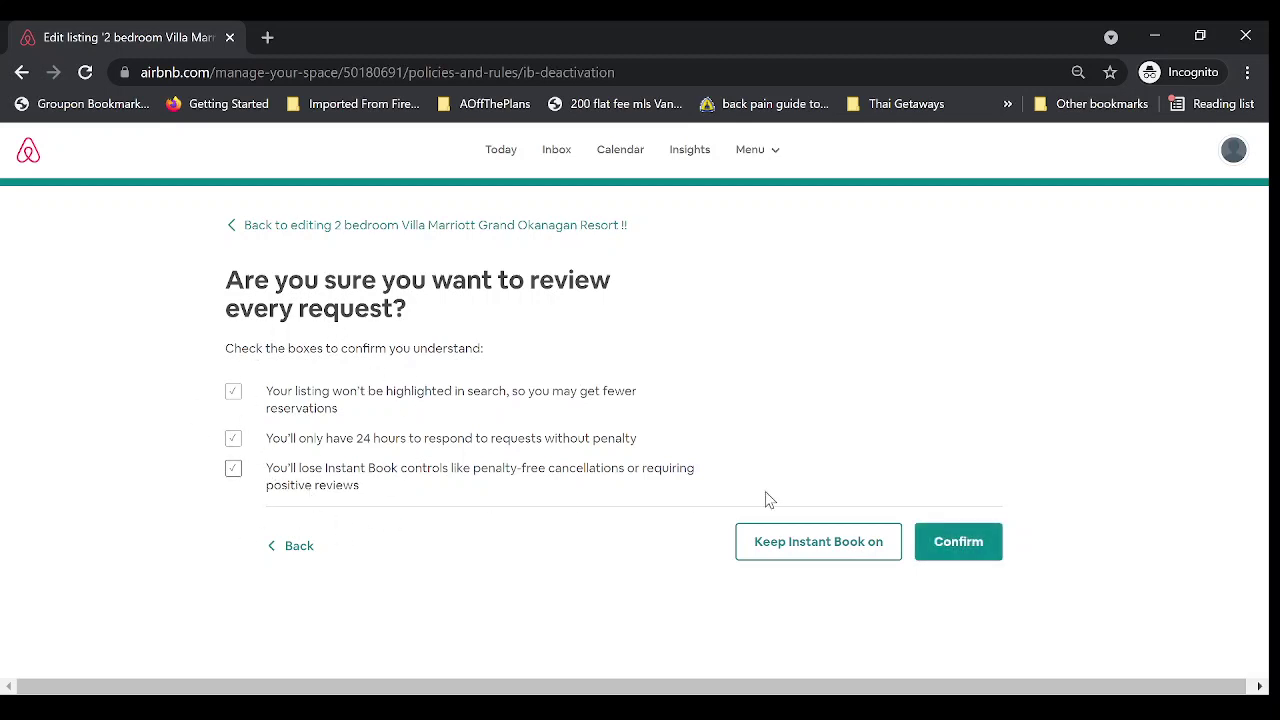
left_click(955, 542)
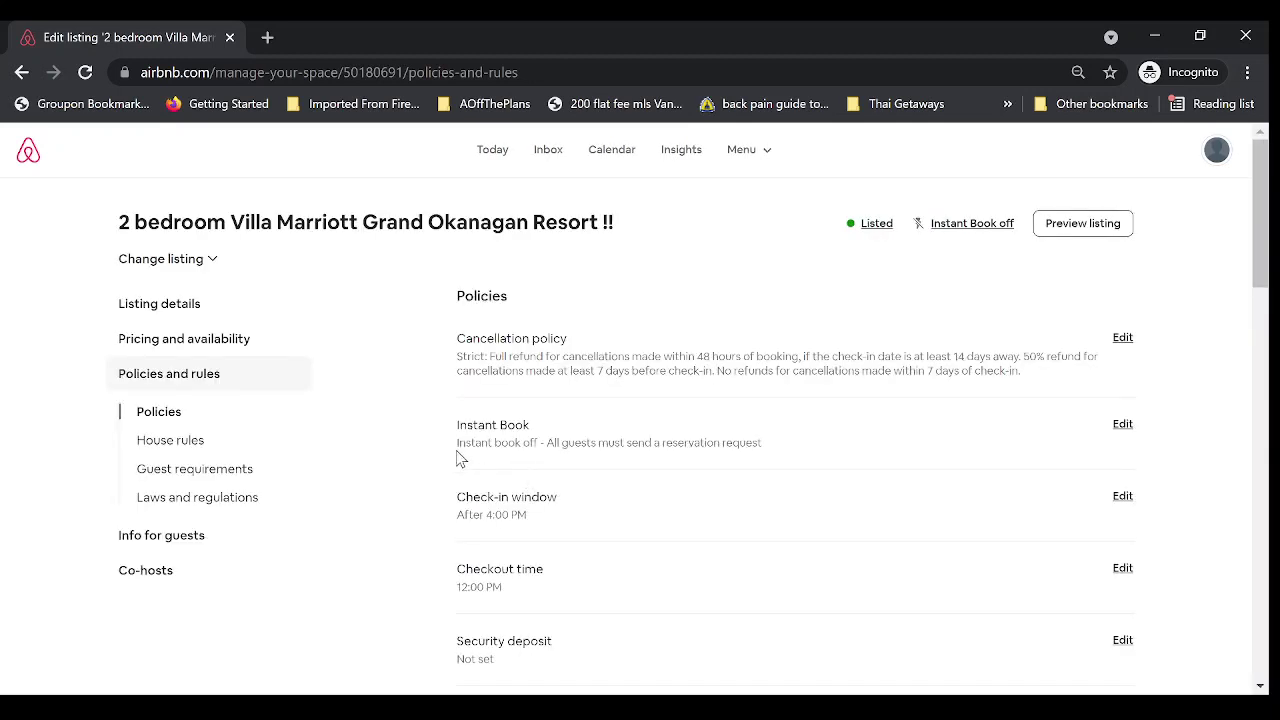
left_click_drag(468, 446, 571, 457)
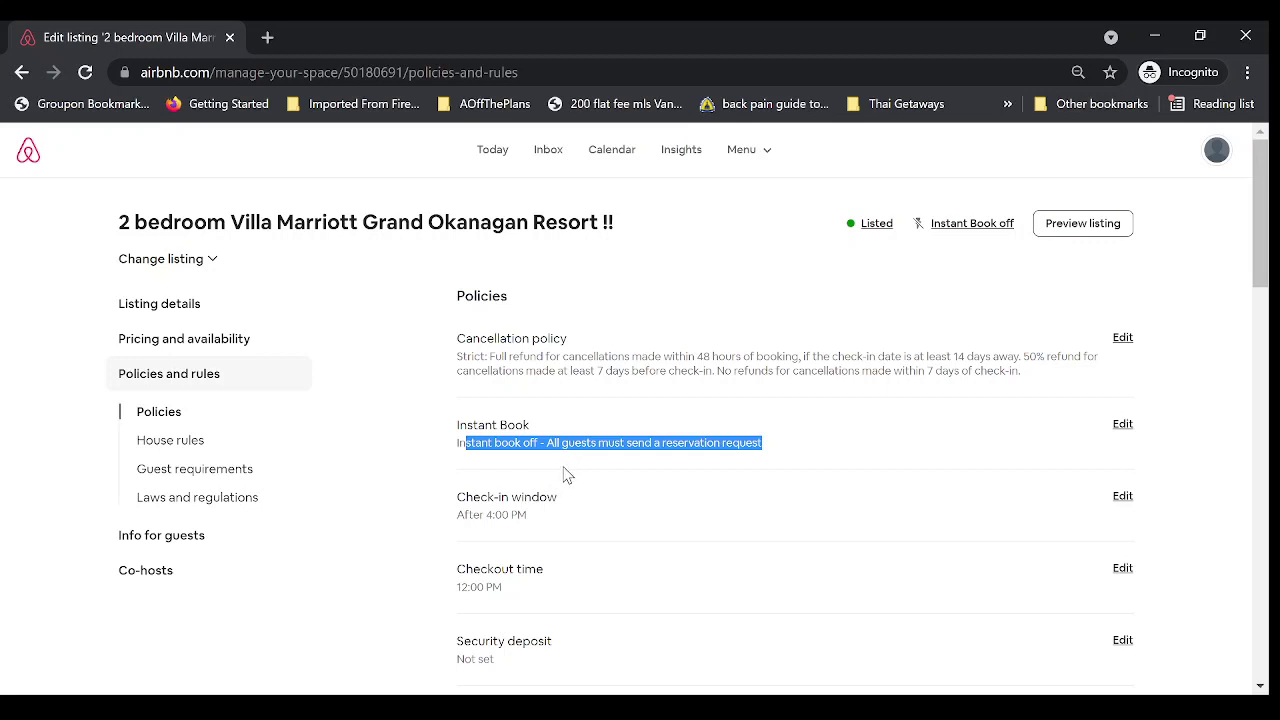
left_click(827, 459)
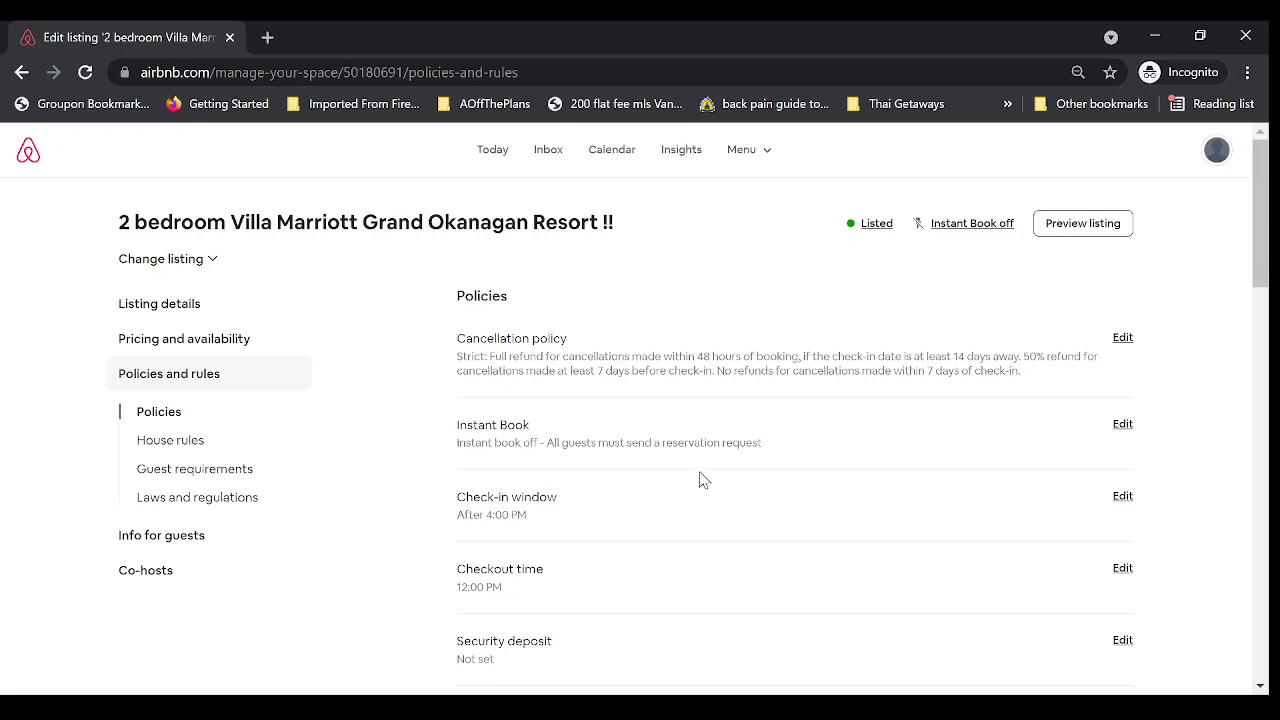
Go to the listing's Pricing and availability settings, inspect the Availability window options and close them without changes.
scroll(699, 478, "down", 2)
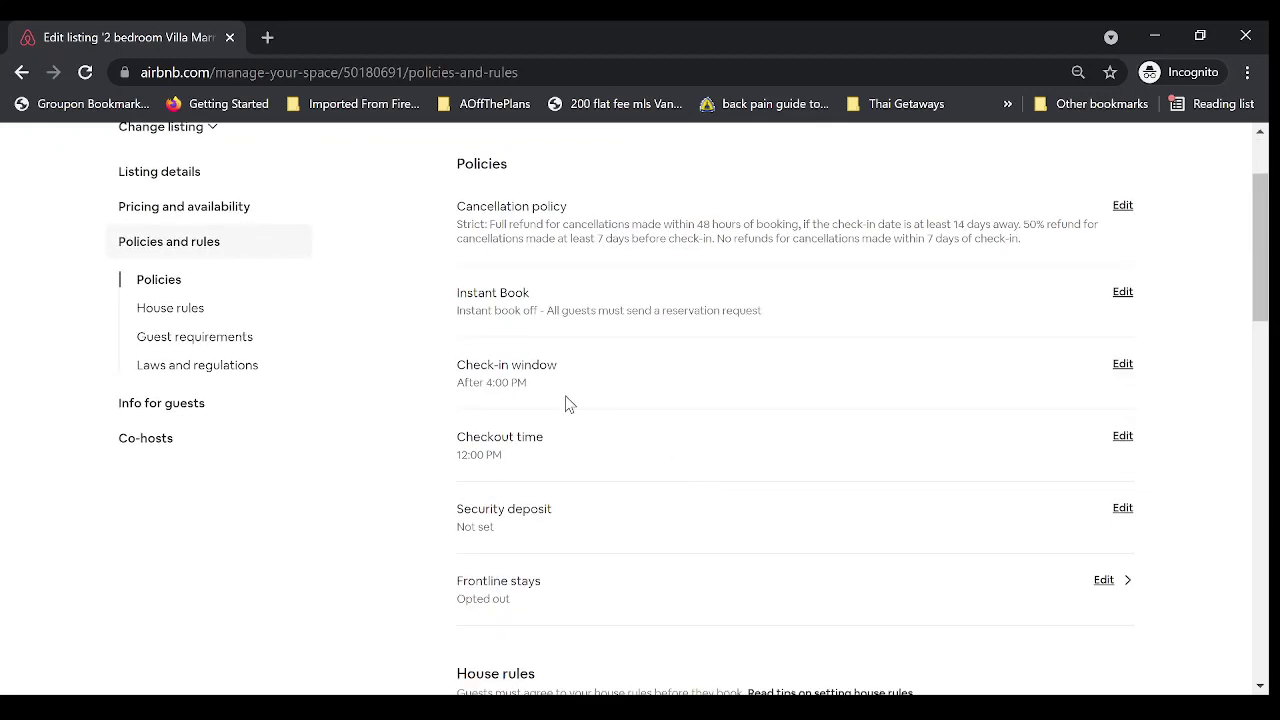
scroll(620, 385, "up", 2)
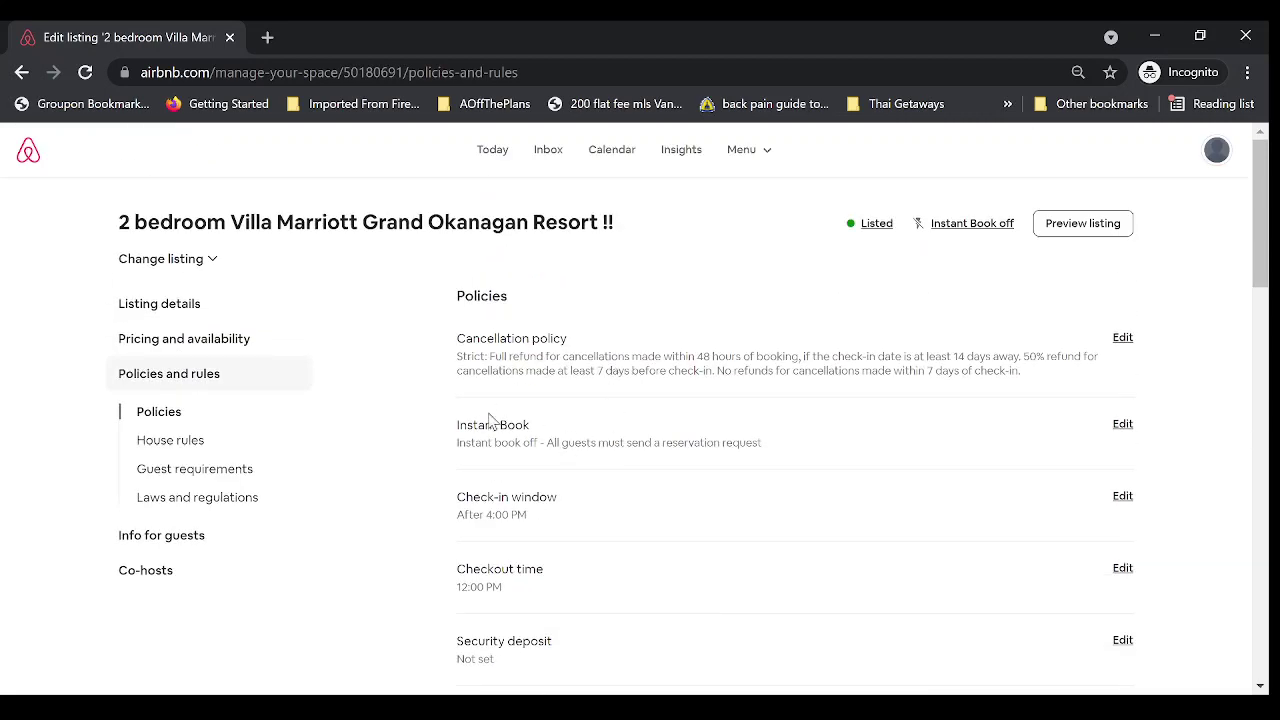
left_click(192, 350)
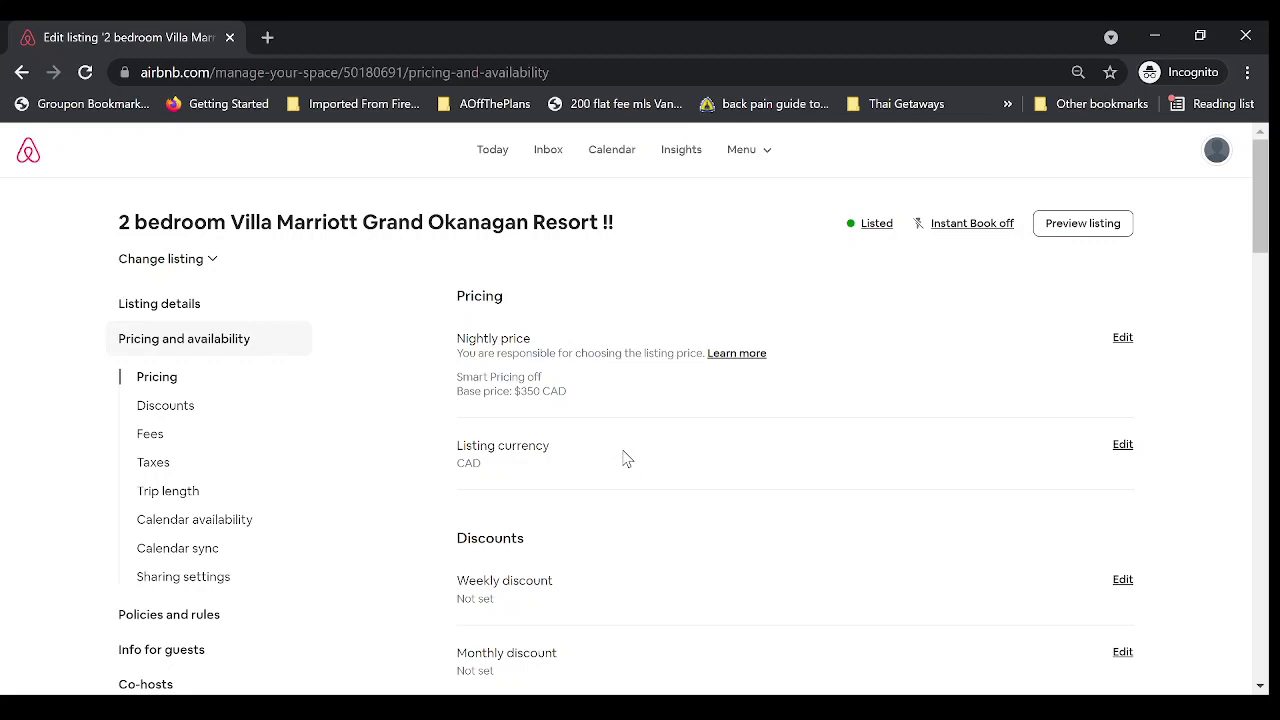
scroll(625, 458, "down", 10)
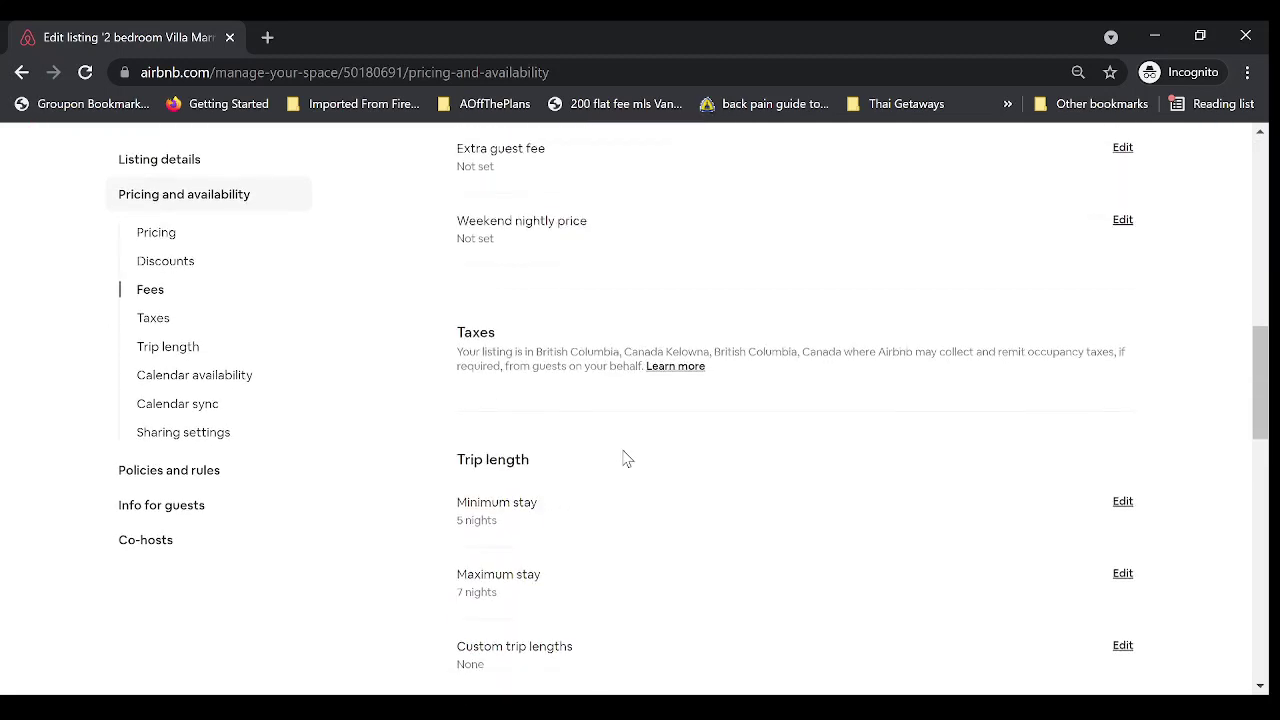
scroll(625, 458, "down", 4)
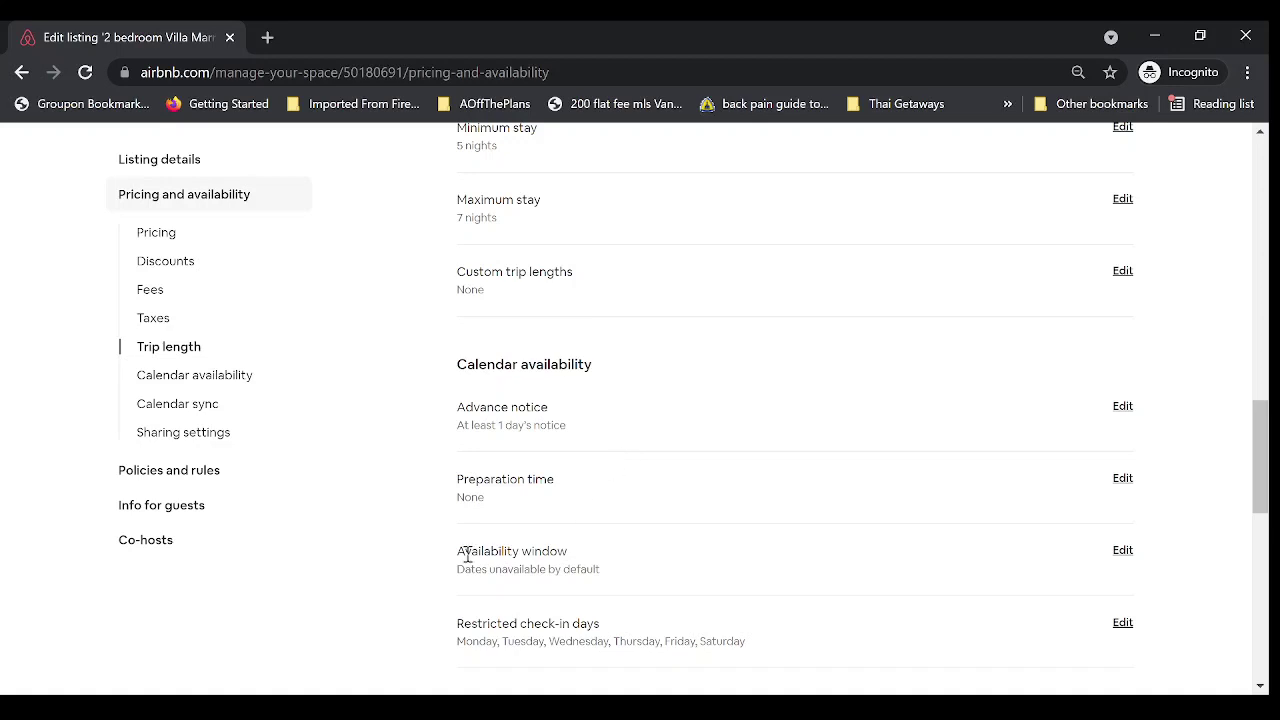
left_click_drag(457, 553, 614, 580)
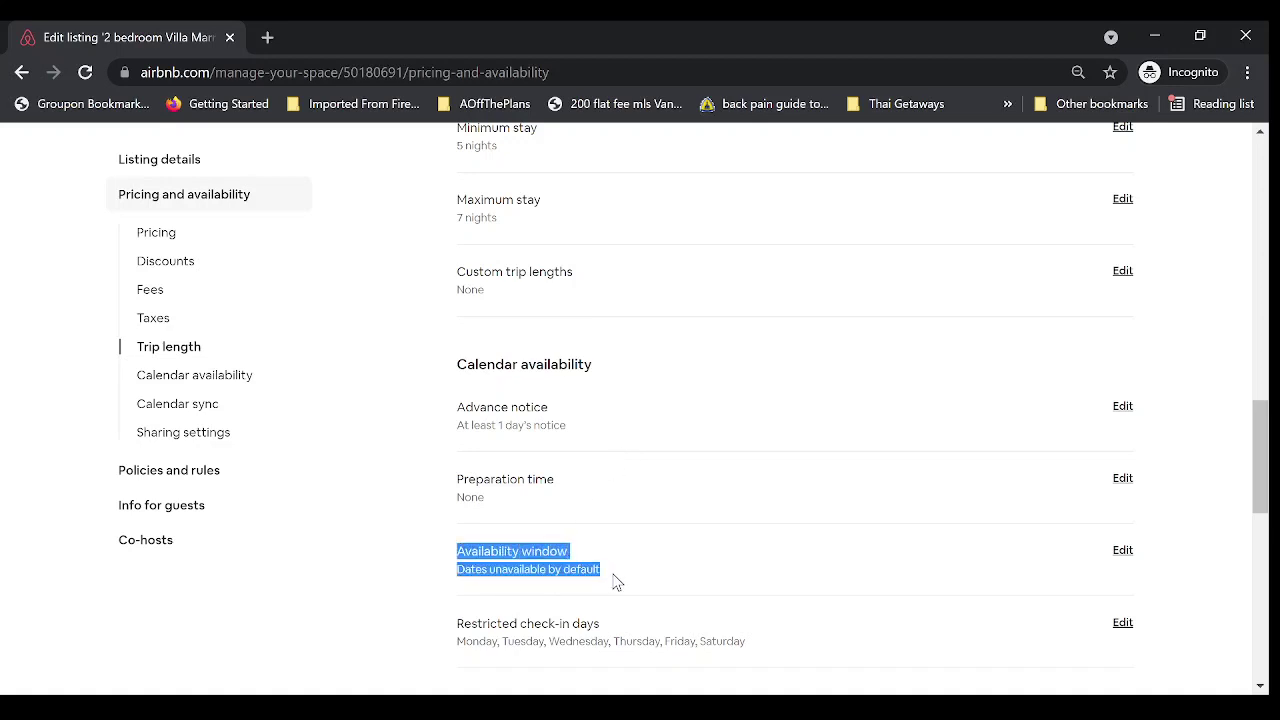
left_click(1122, 551)
scroll(871, 557, "down", 3)
left_click(865, 336)
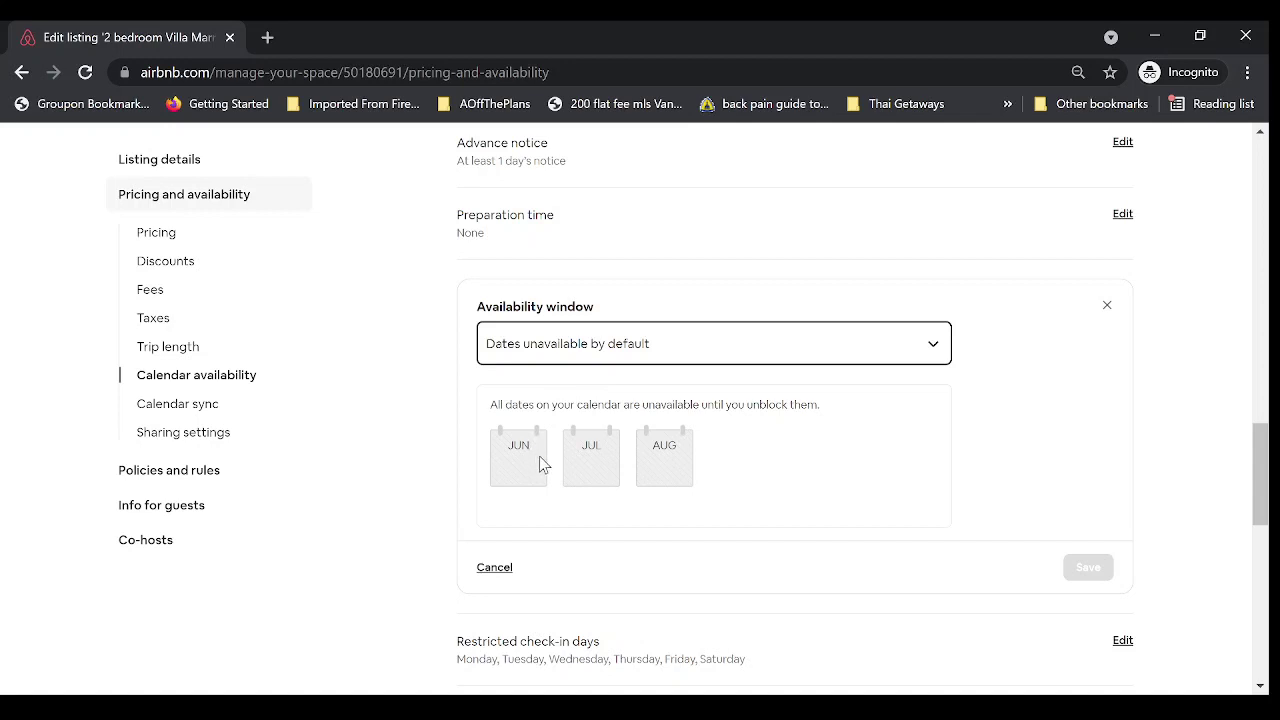
left_click(1106, 303)
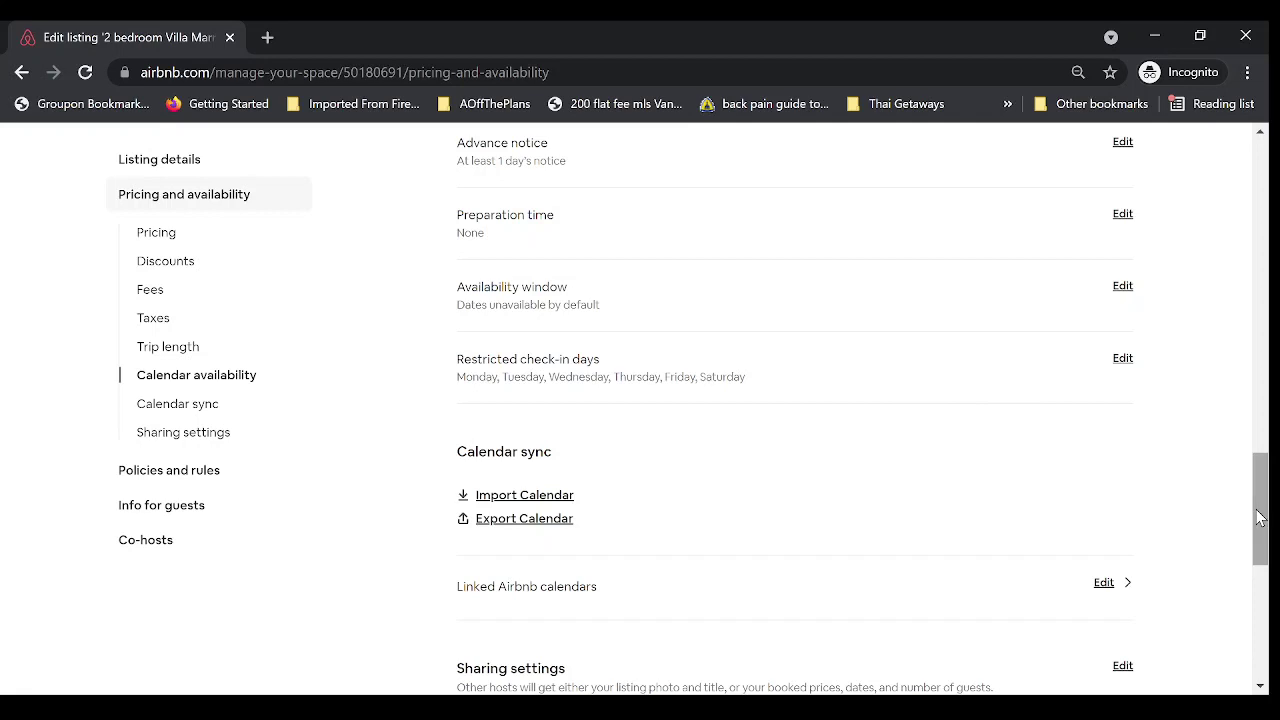
Try clearing Friday and Saturday from the restricted check-in days, reselect both days and save.
left_click_drag(1260, 517, 1260, 482)
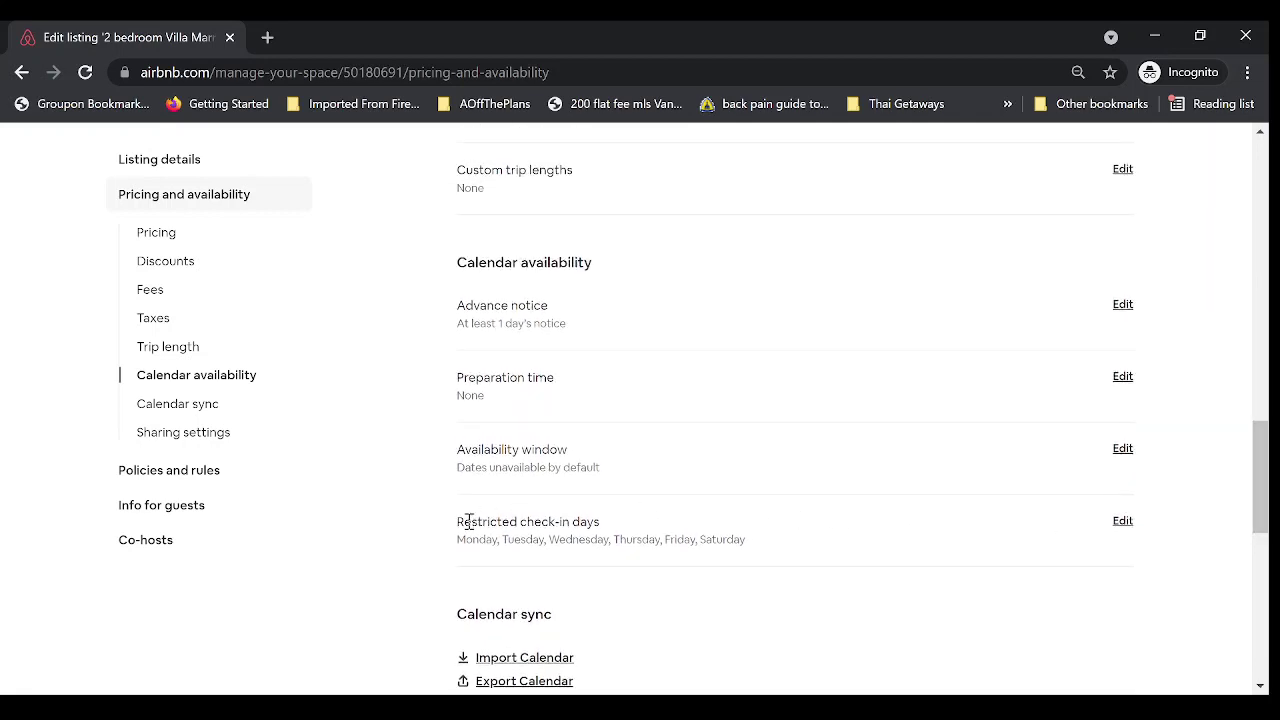
left_click_drag(457, 521, 607, 527)
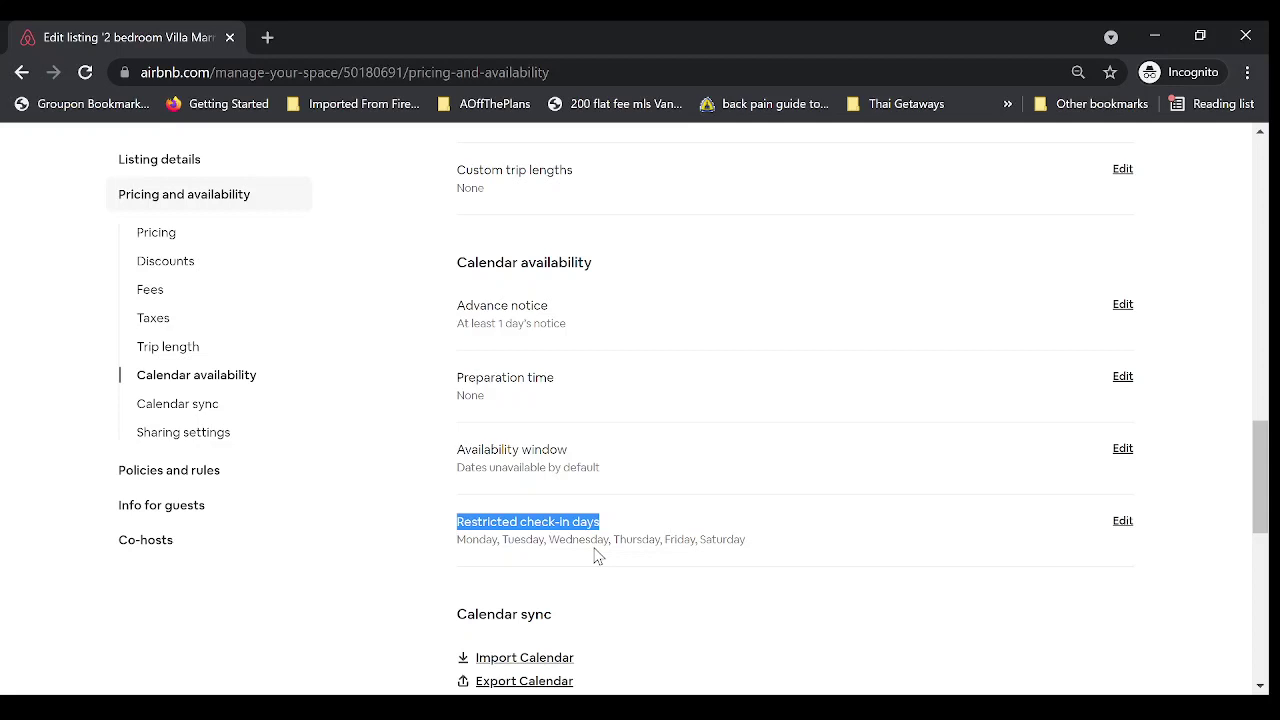
left_click(597, 556)
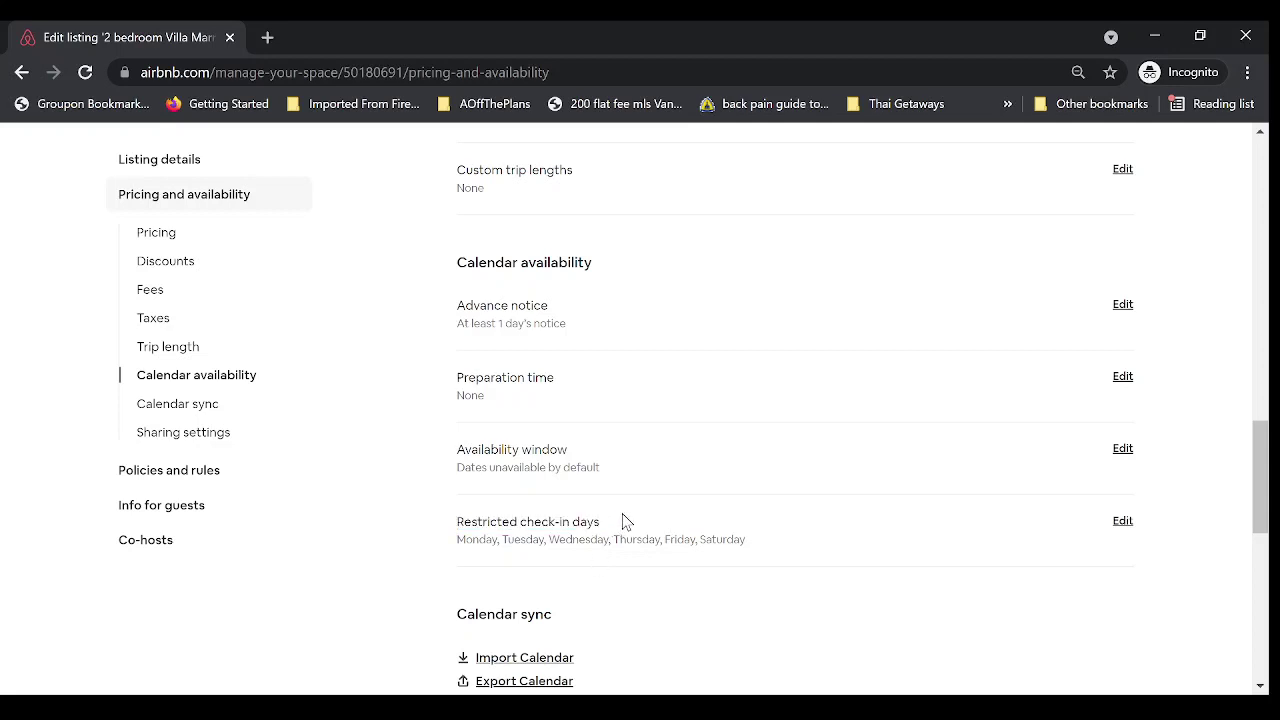
left_click_drag(622, 513, 476, 521)
left_click(697, 530)
left_click(1128, 526)
scroll(826, 551, "down", 2)
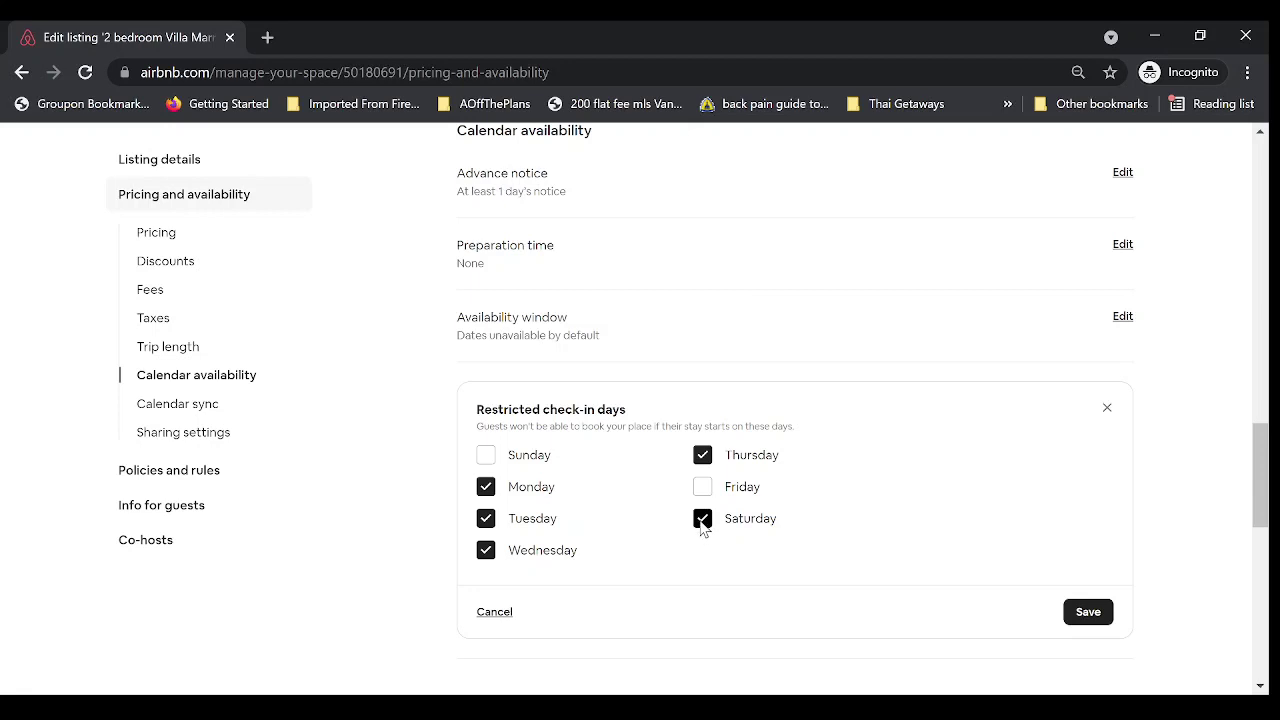
left_click(702, 522)
left_click(1089, 612)
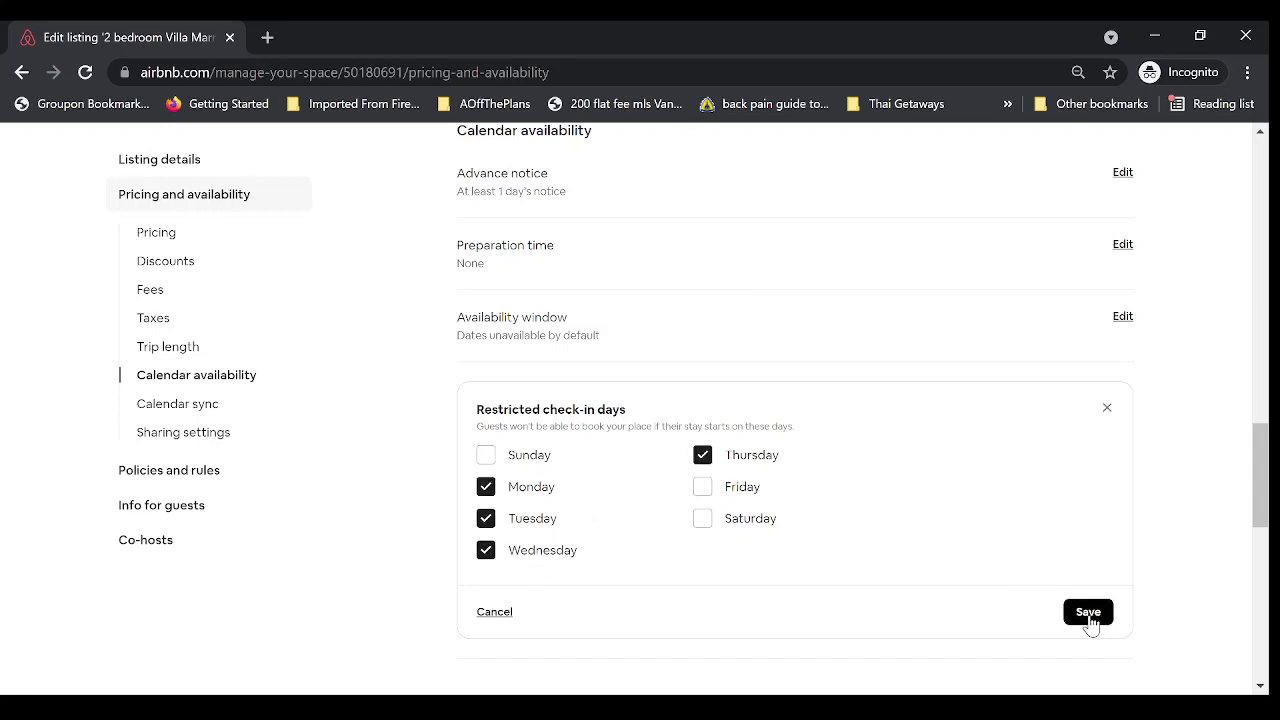
left_click(702, 487)
left_click(703, 521)
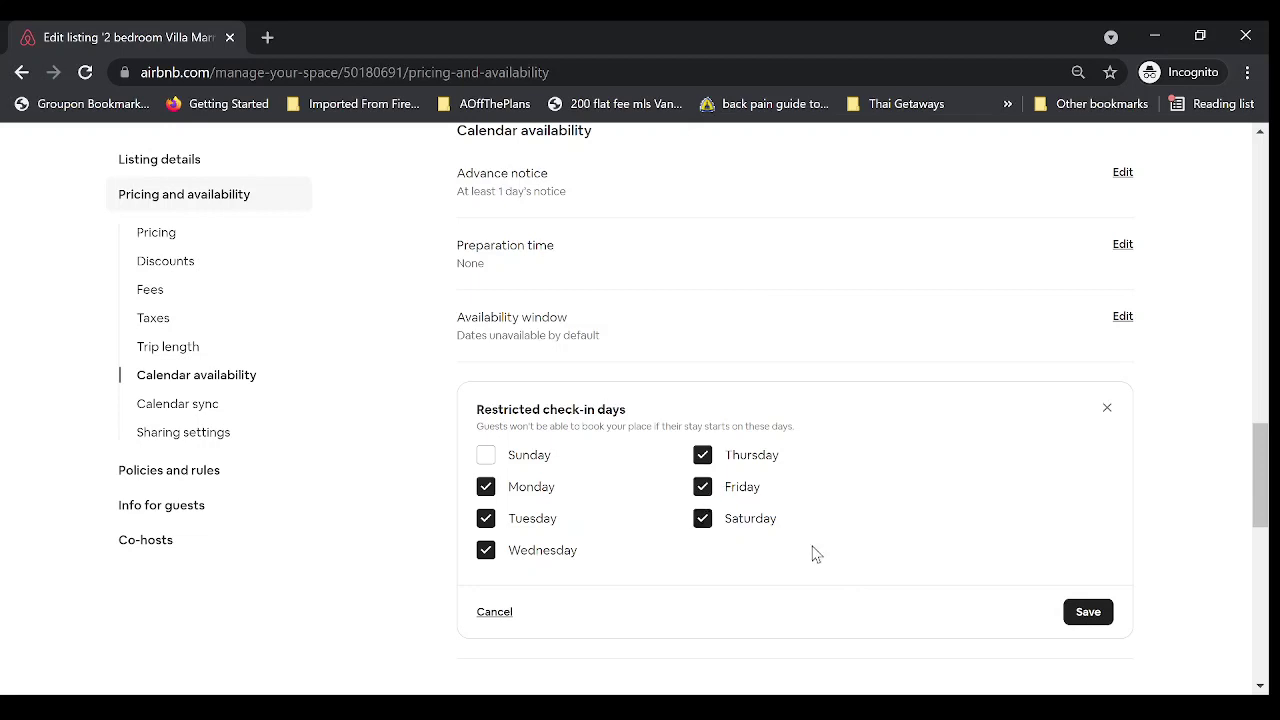
left_click(1086, 611)
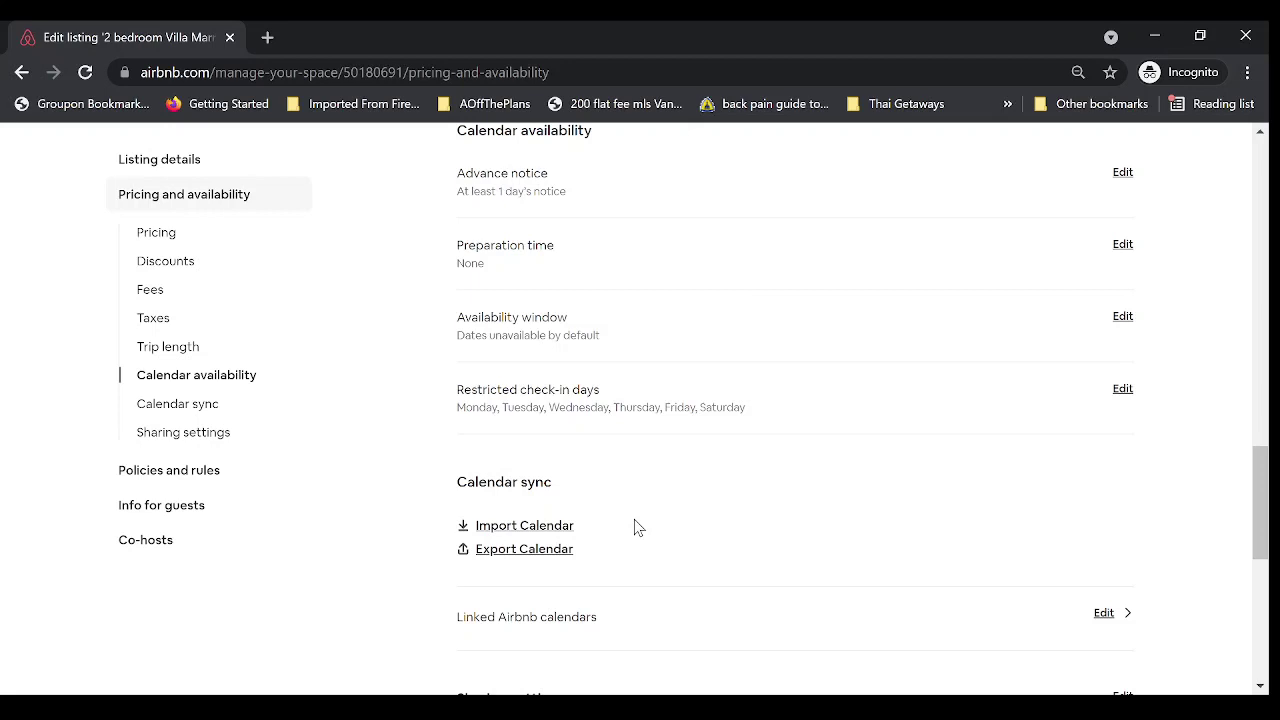
Examine the minimum and maximum stay settings under Trip length.
scroll(637, 527, "up", 2)
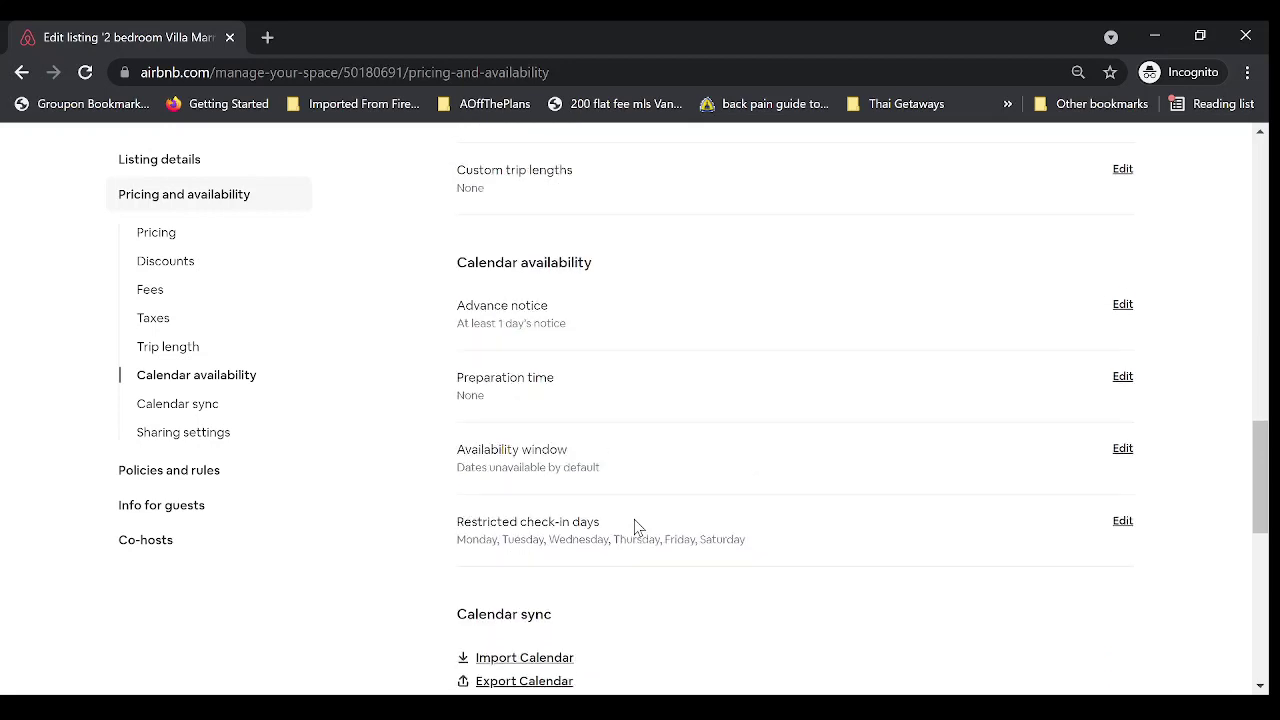
scroll(636, 527, "up", 4)
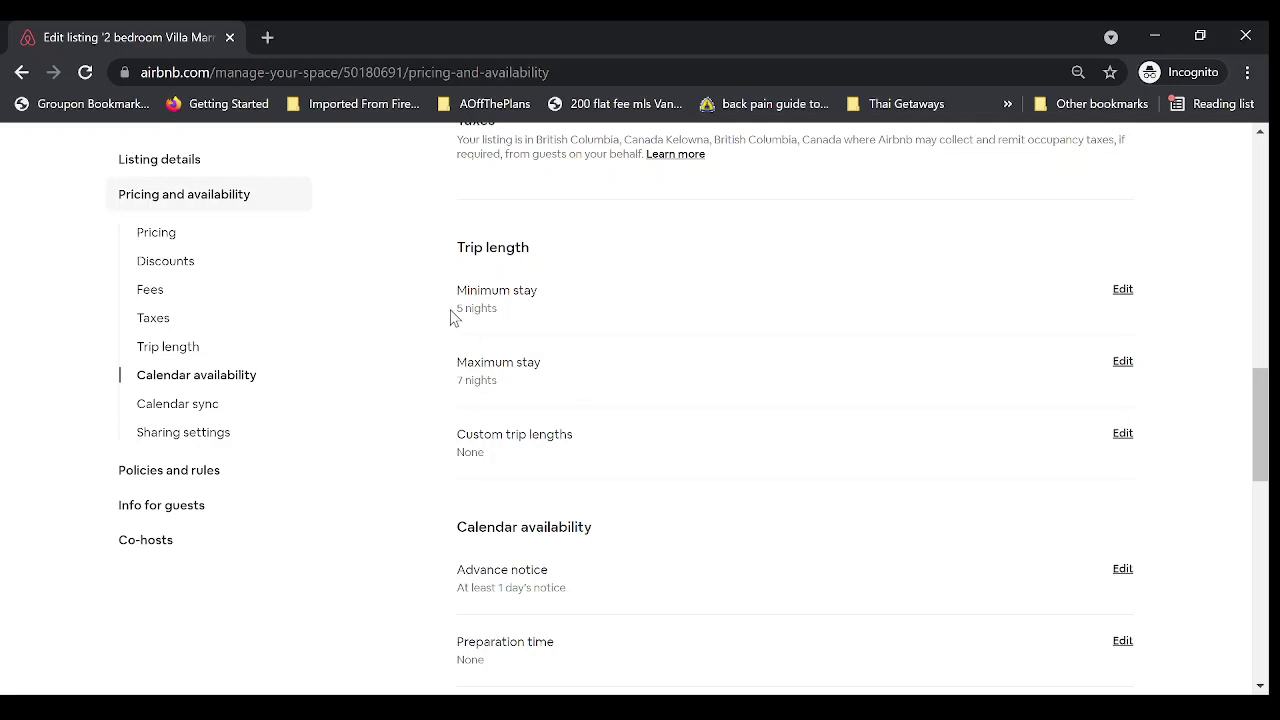
left_click_drag(537, 326, 584, 384)
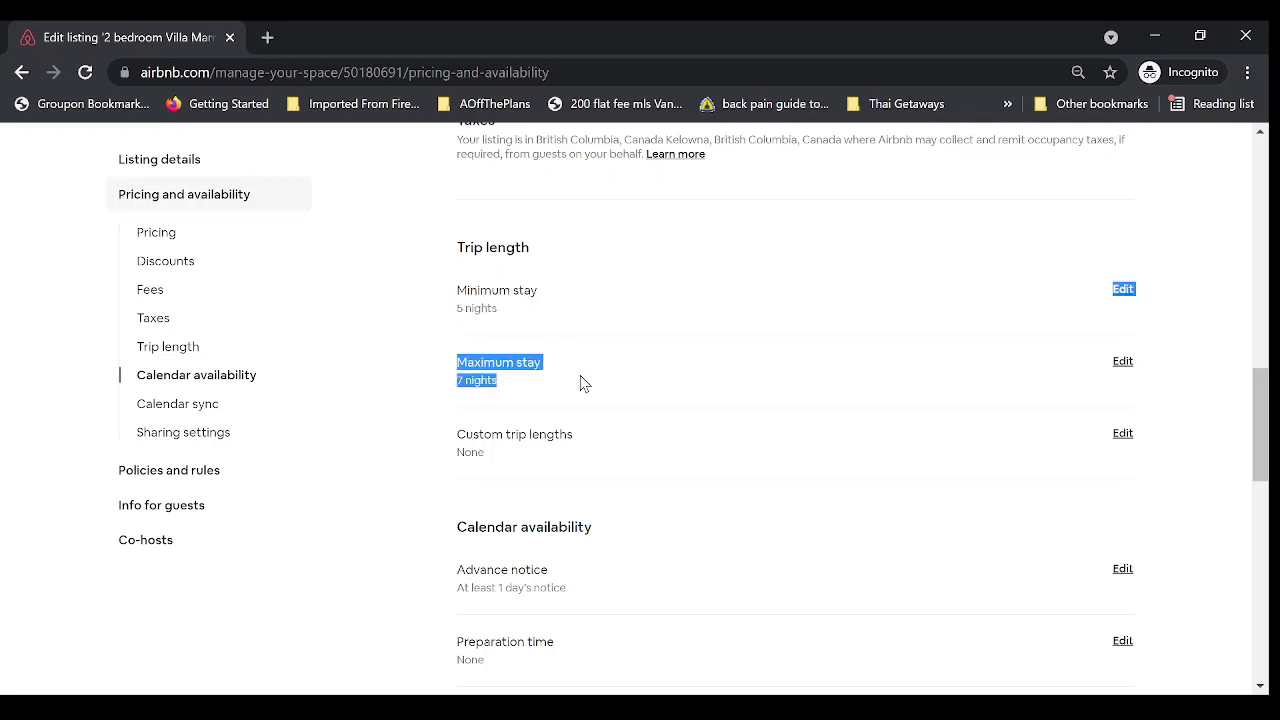
left_click(497, 333)
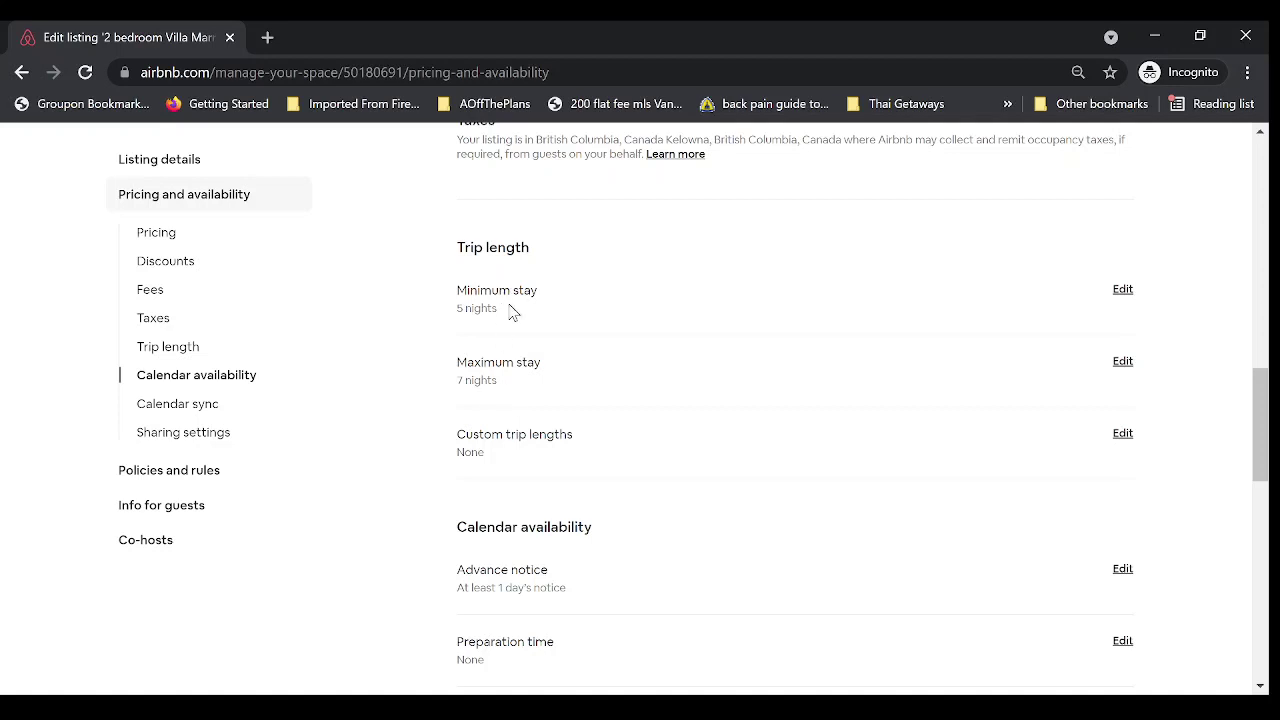
left_click_drag(447, 316, 498, 309)
left_click(525, 319)
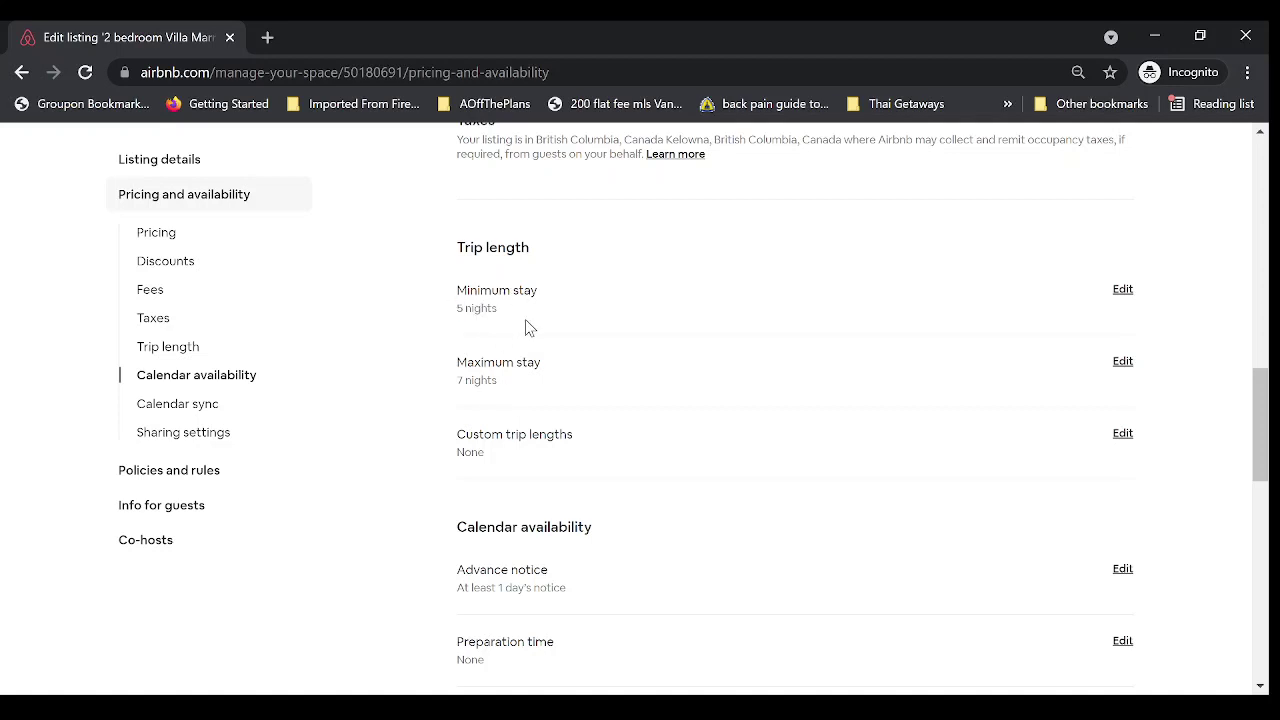
left_click_drag(498, 311, 459, 313)
left_click(459, 313)
left_click_drag(500, 383, 457, 381)
left_click(510, 384)
left_click_drag(497, 311, 464, 310)
left_click(527, 333)
left_click_drag(461, 294, 527, 381)
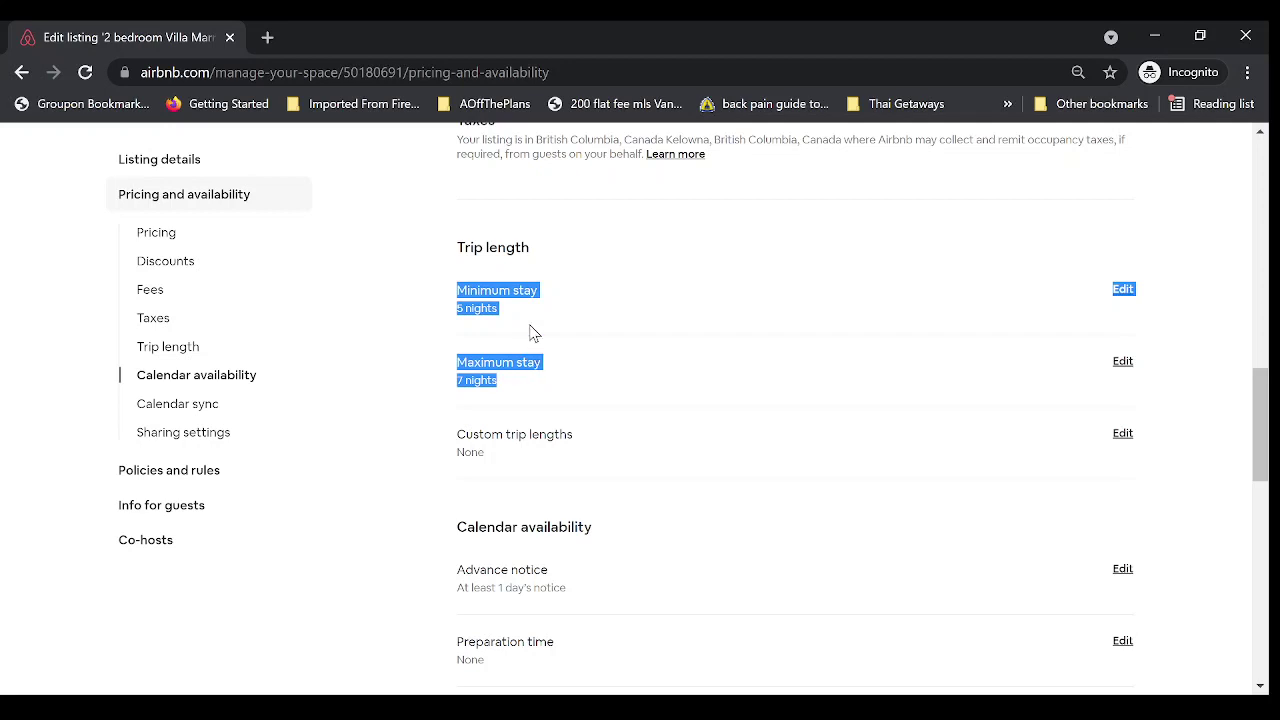
left_click(530, 333)
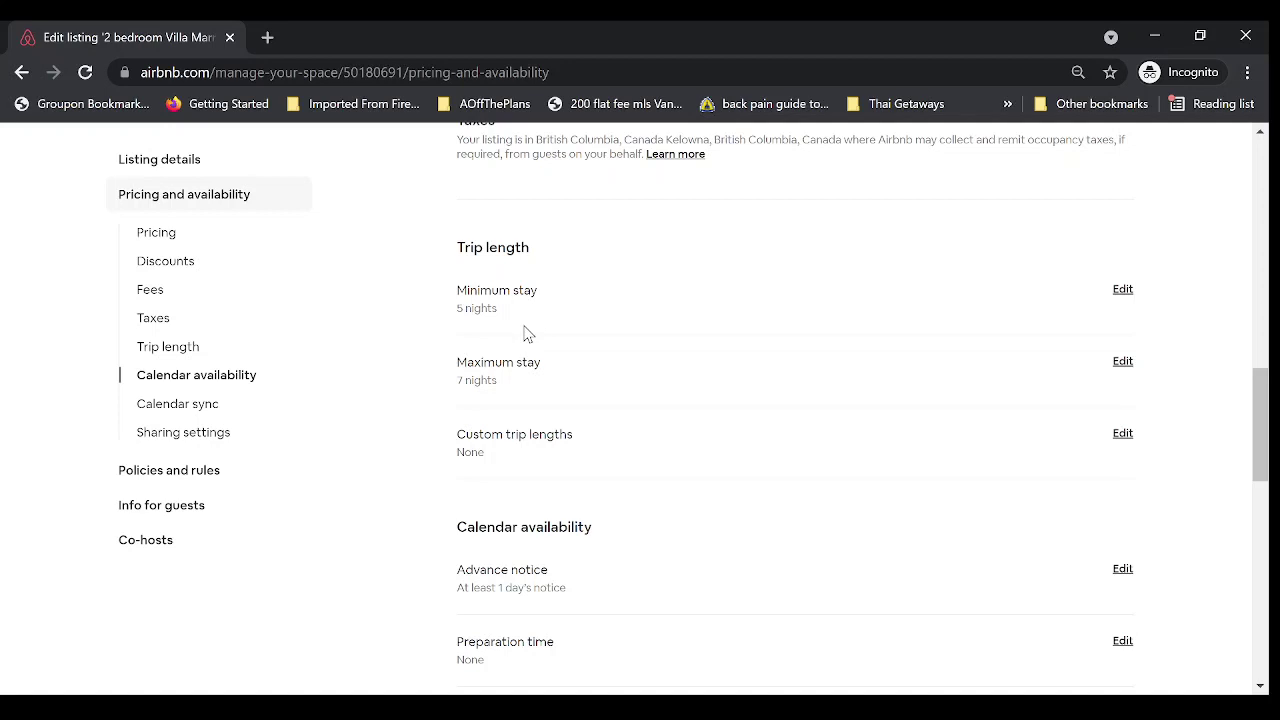
left_click_drag(571, 386, 468, 292)
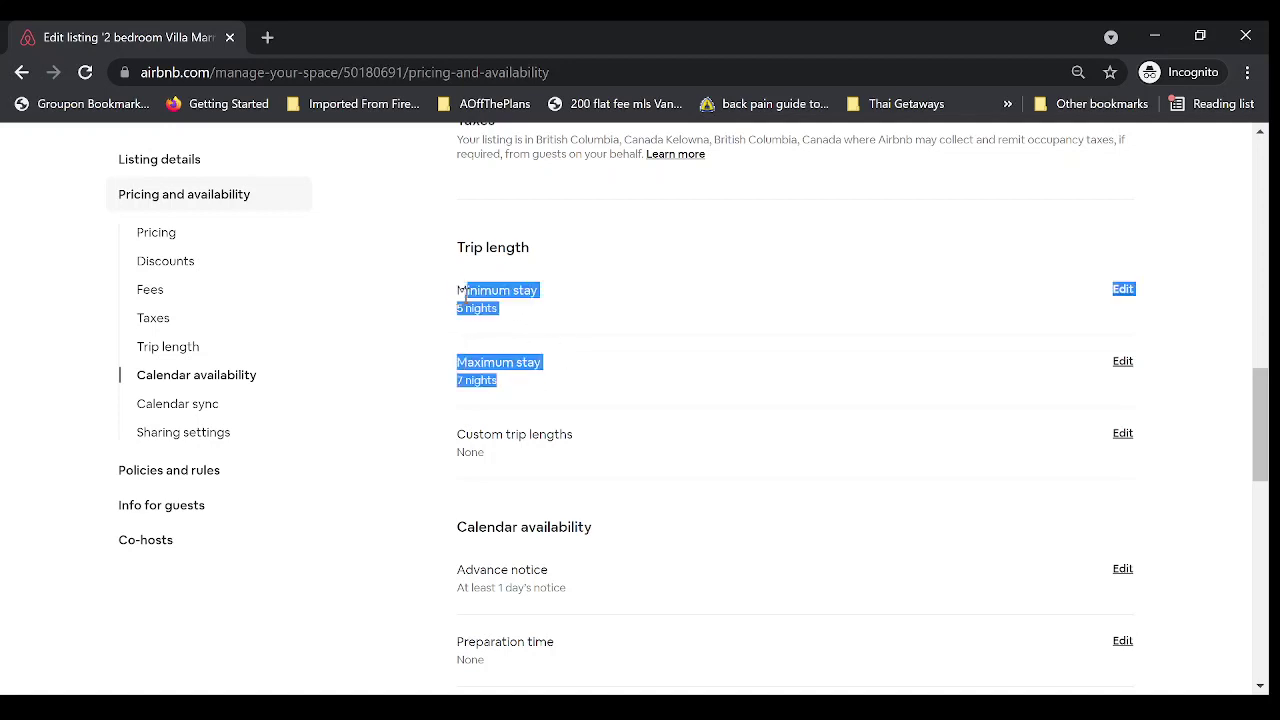
left_click(510, 393)
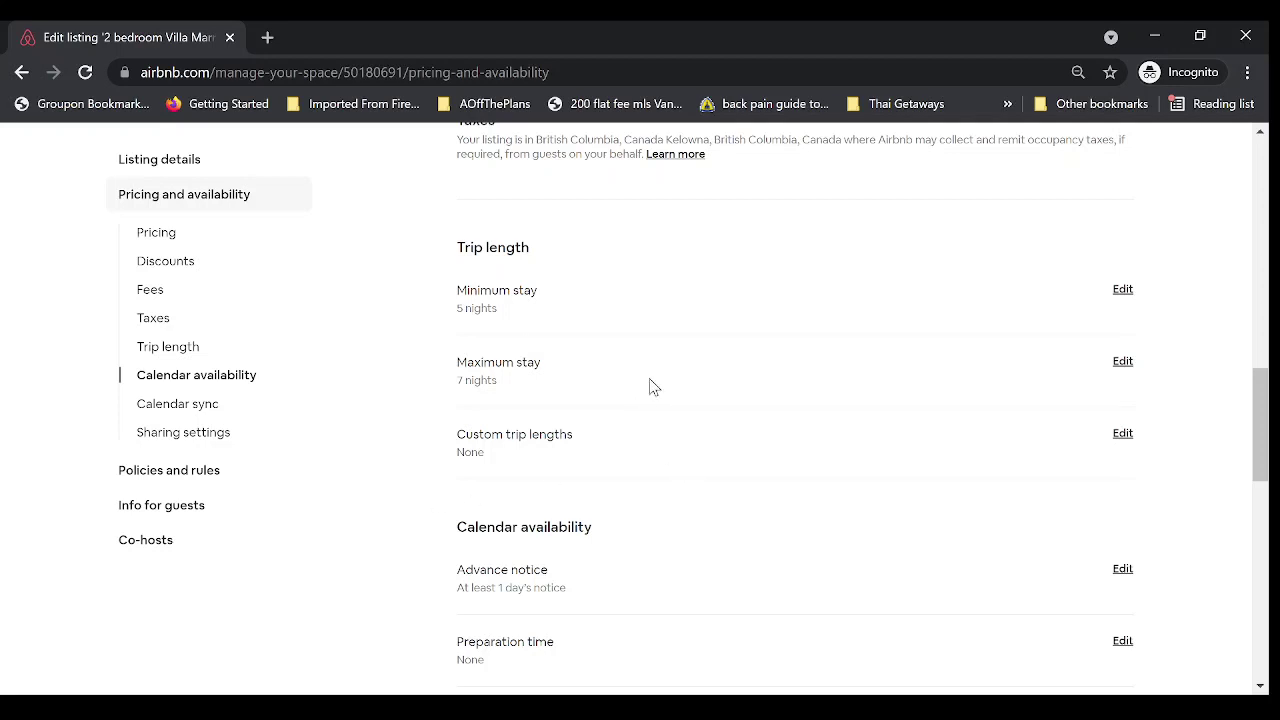
Review the Availability window setting, then open the listing's calendar and look over the June 2021 dates.
scroll(609, 451, "down", 5)
scroll(610, 451, "up", 3)
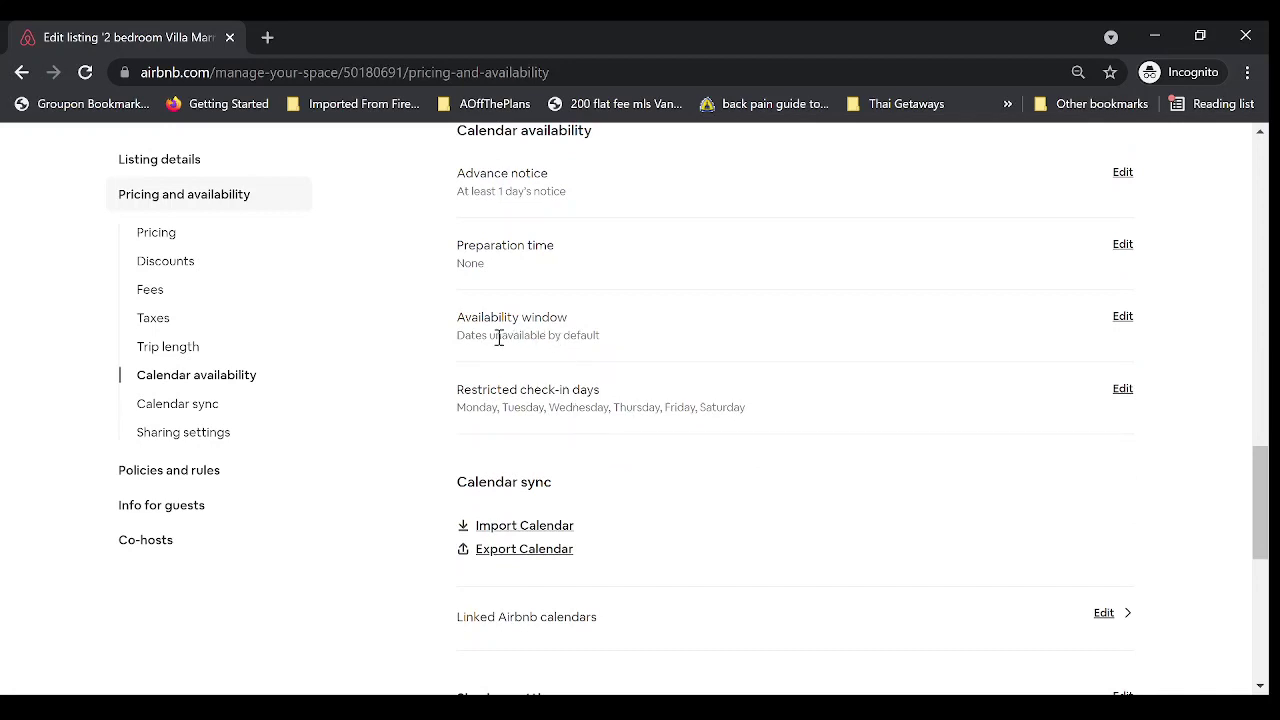
left_click_drag(489, 335, 603, 343)
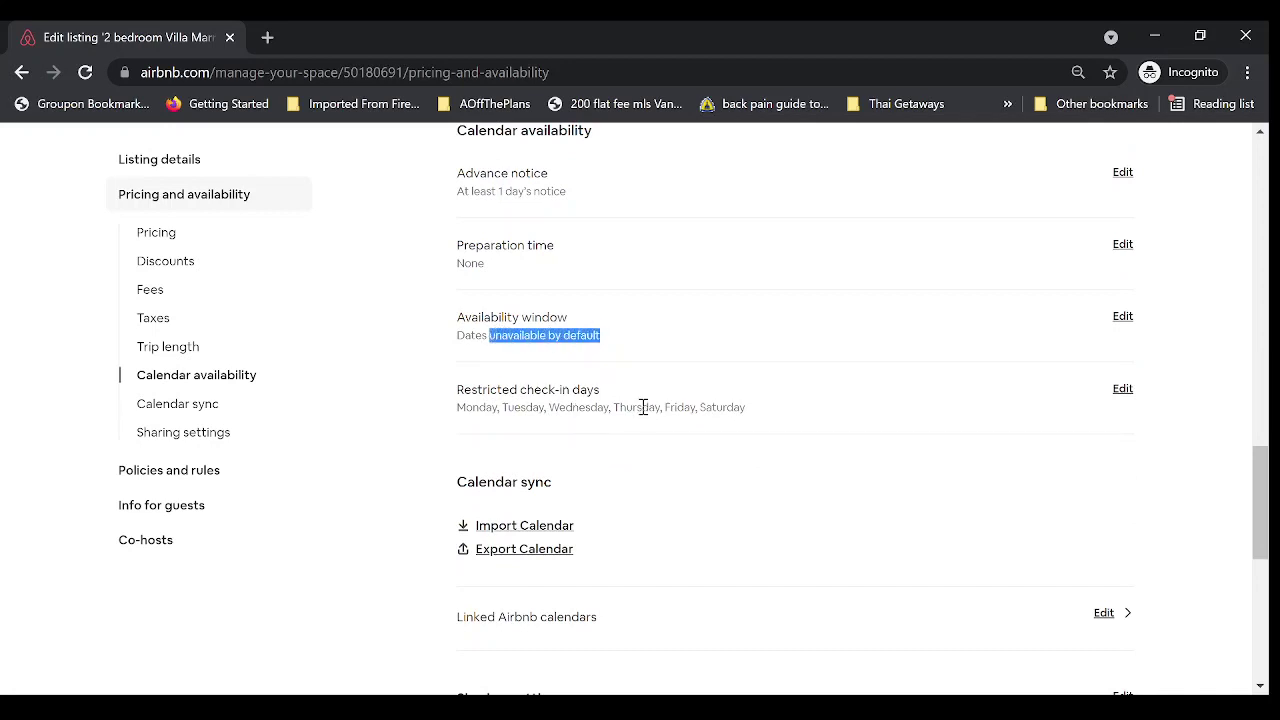
scroll(641, 407, "up", 15)
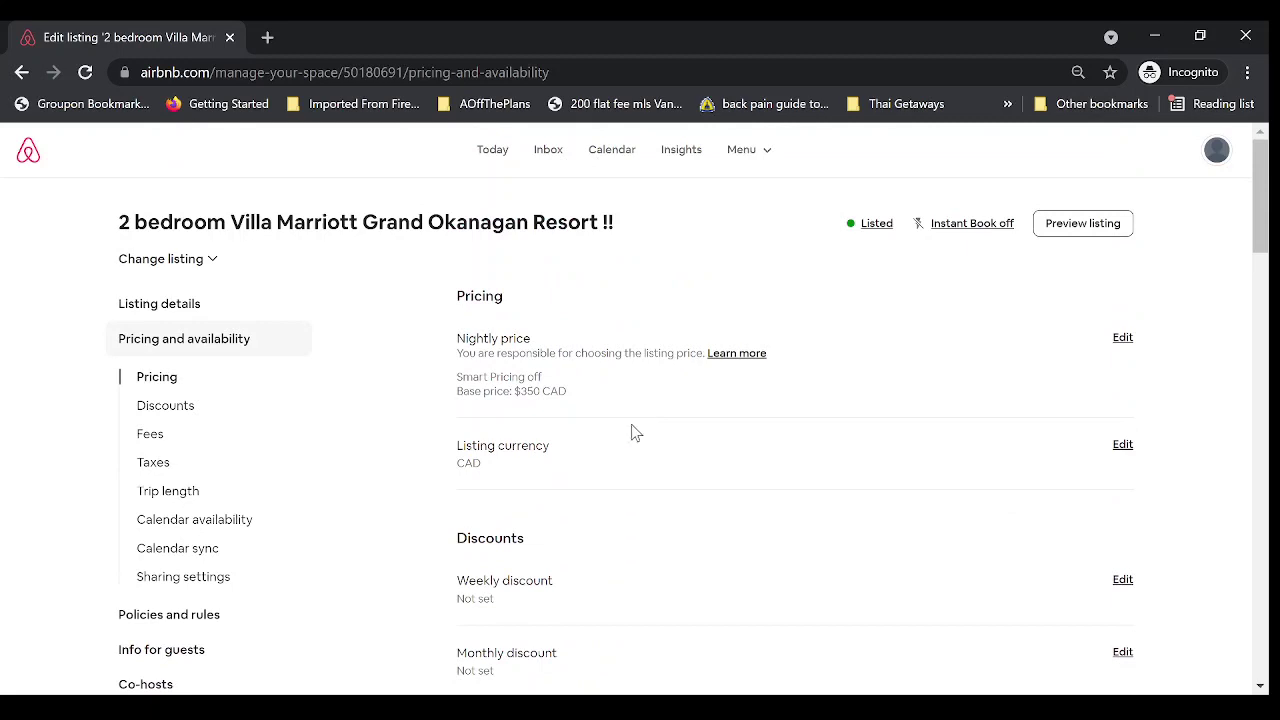
left_click(614, 157)
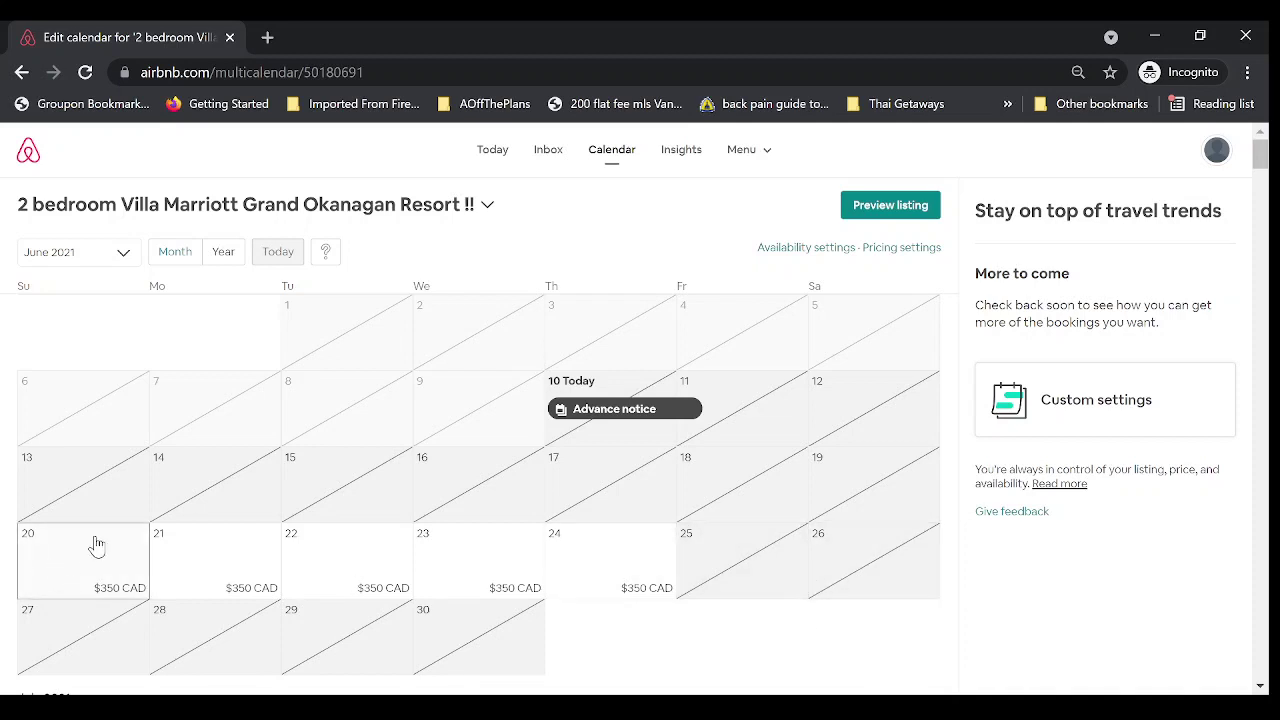
scroll(96, 540, "down", 1)
scroll(77, 460, "down", 1)
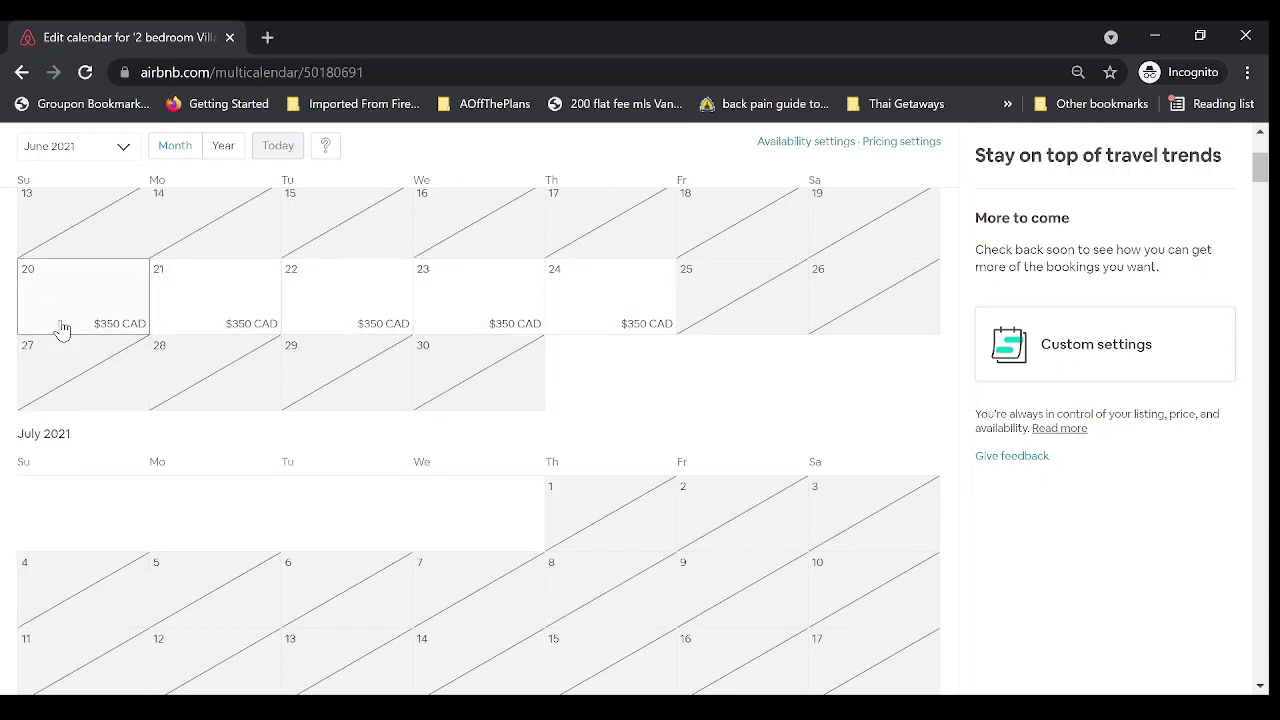
Select June 20 to June 25, 2021 on the listing's calendar, mark those dates as Blocked and save.
left_click(748, 305)
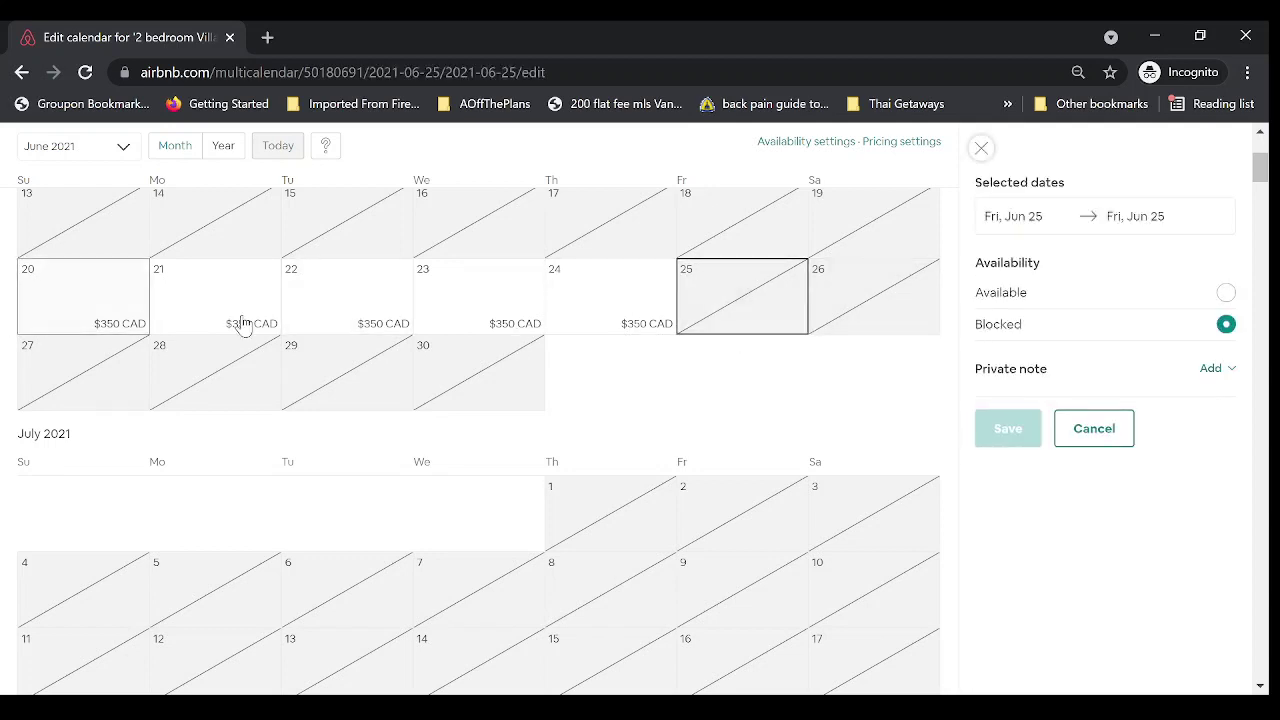
left_click_drag(240, 325, 690, 318)
left_click(1222, 325)
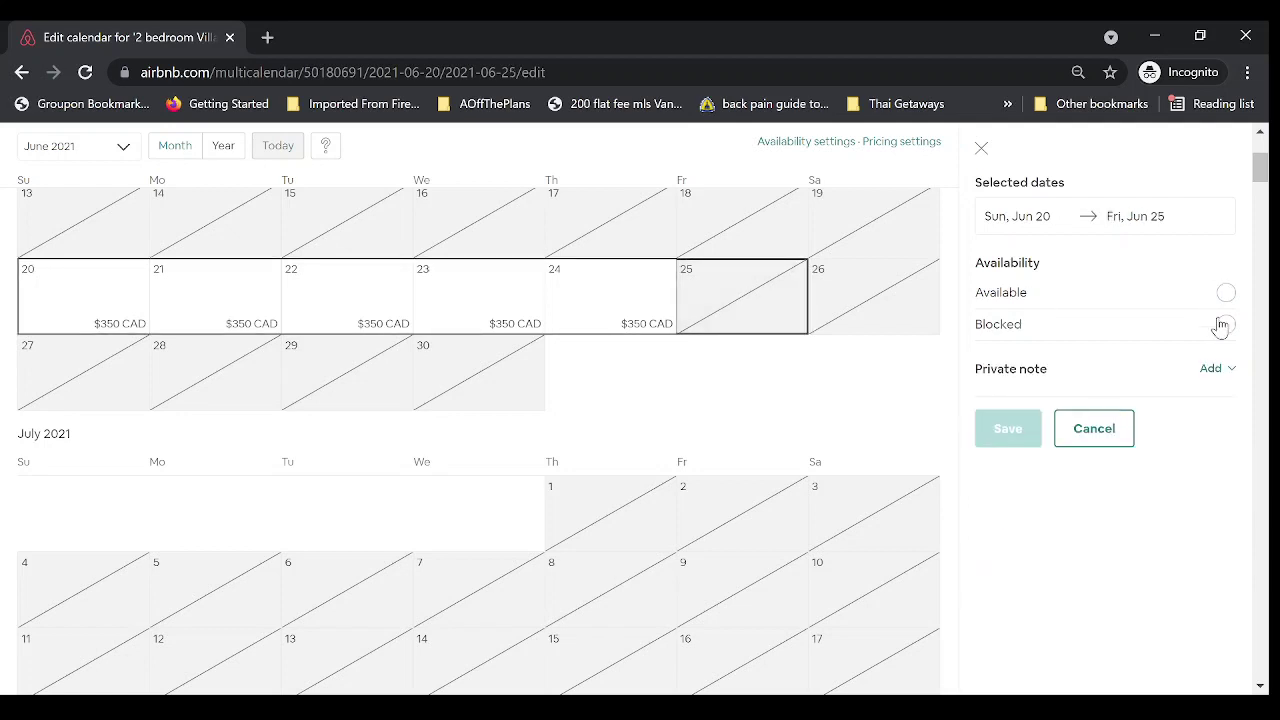
left_click(1010, 432)
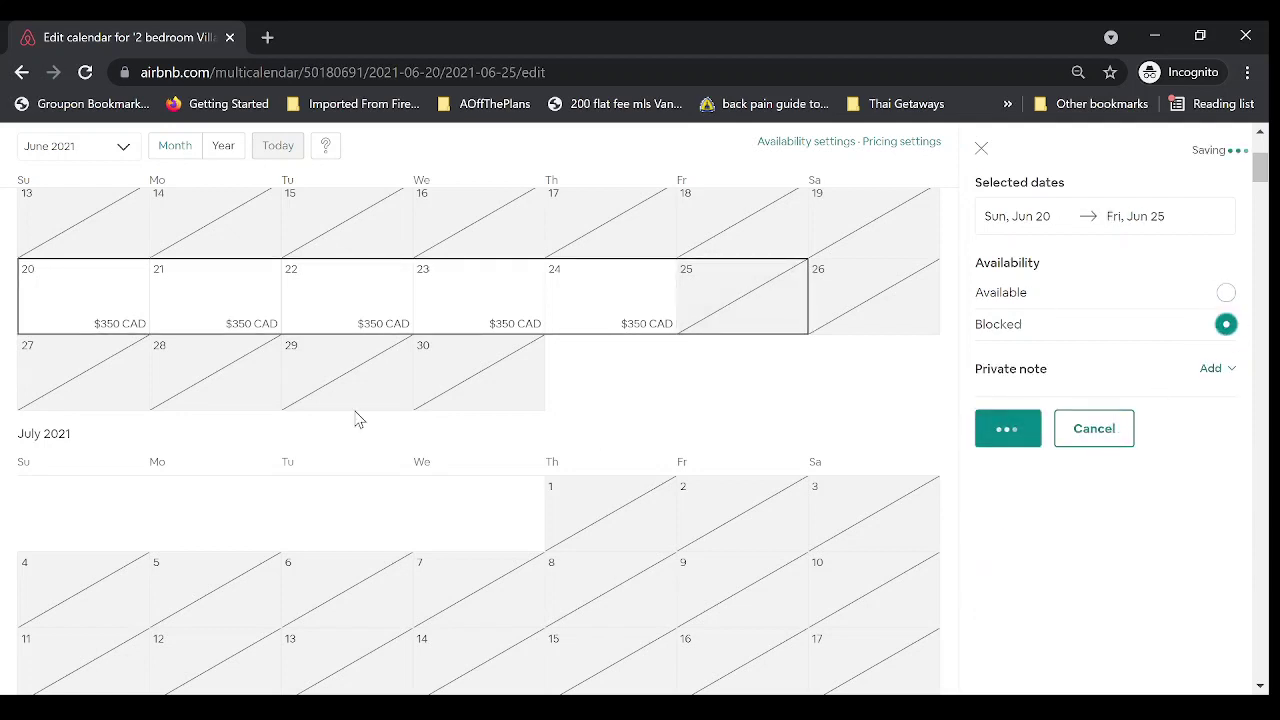
Set only Sunday, June 20, 2021 back to Available on the calendar and save the change.
left_click(118, 310)
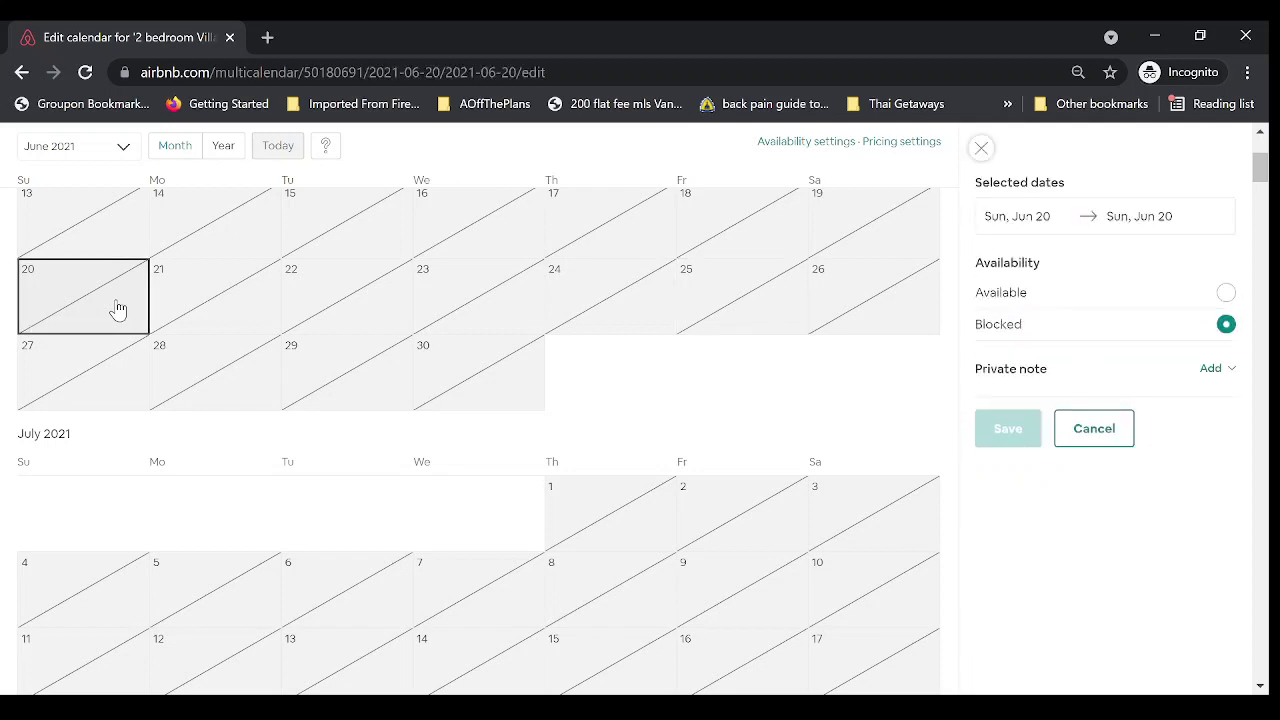
left_click(1226, 293)
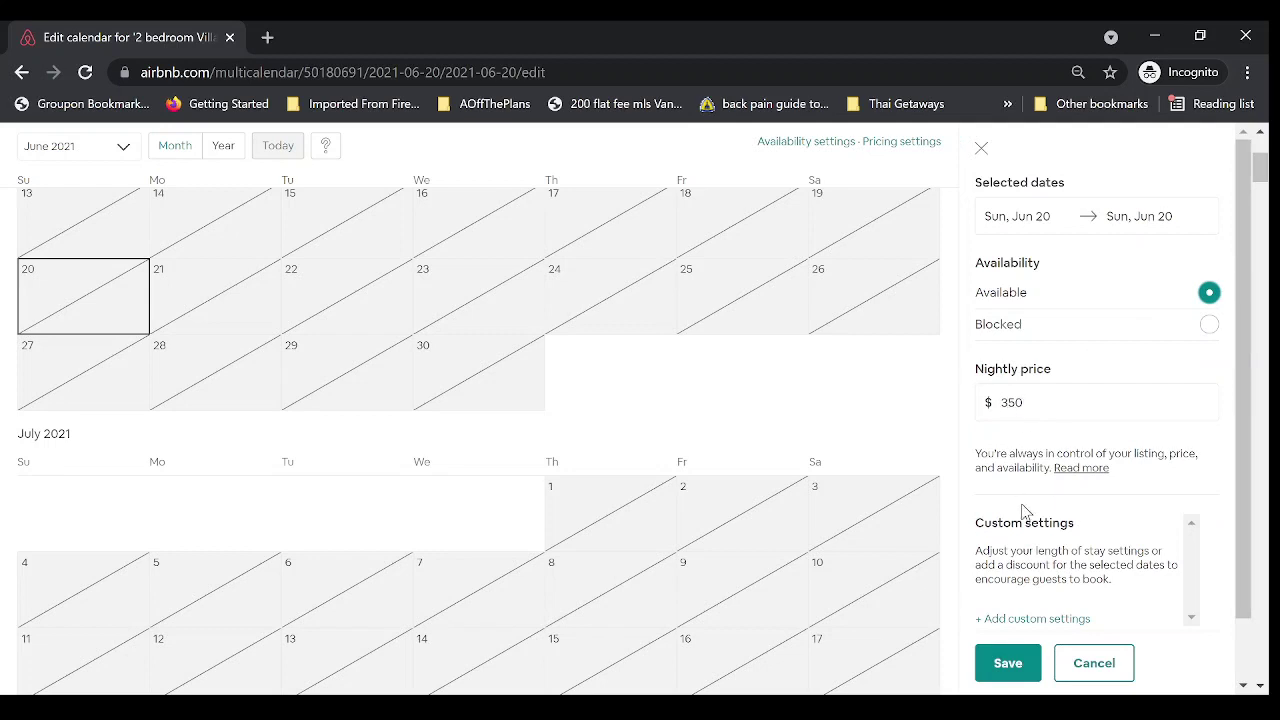
left_click(1006, 662)
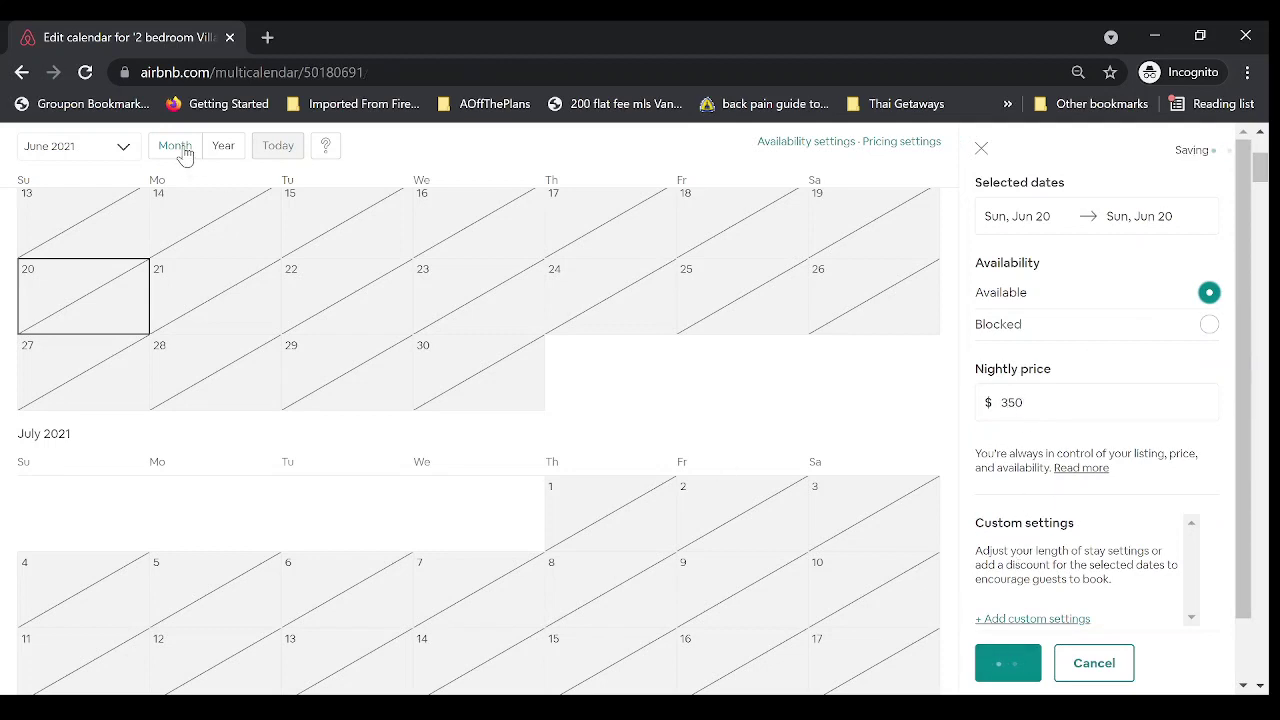
Try twice to set the whole range from June 20 to June 26, 2021 to Available and save it.
left_click(95, 281)
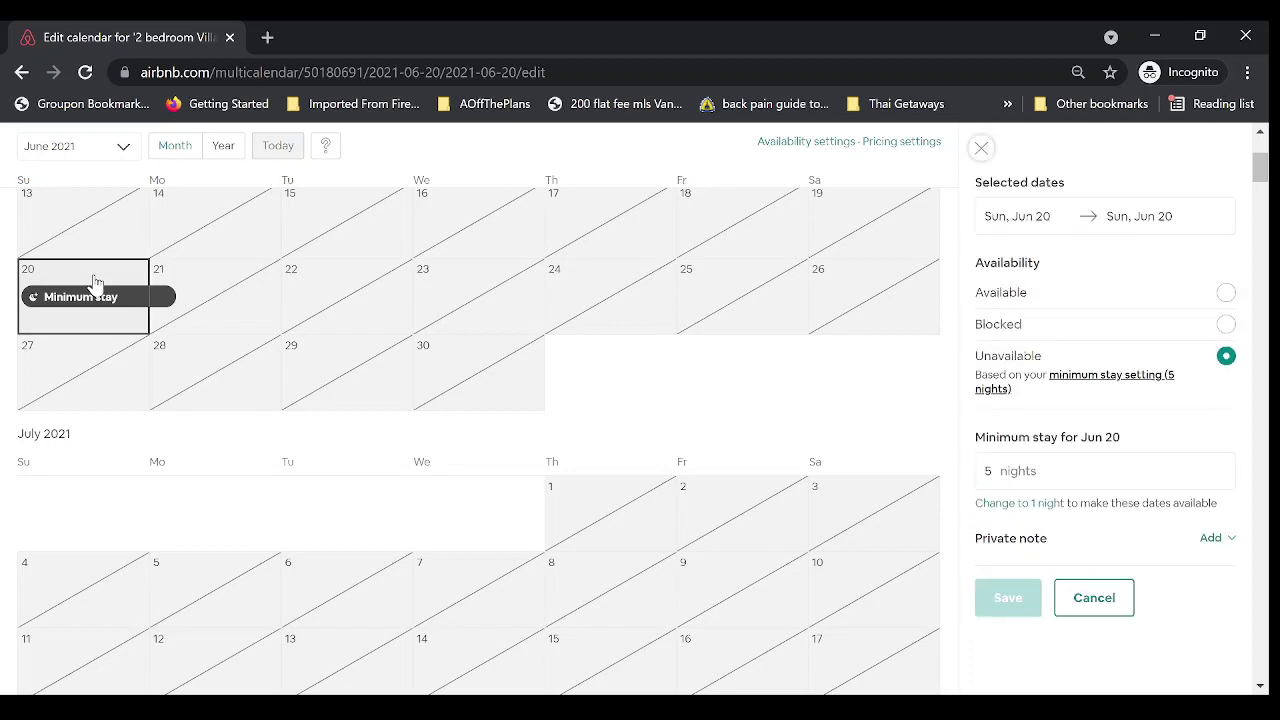
left_click(845, 304)
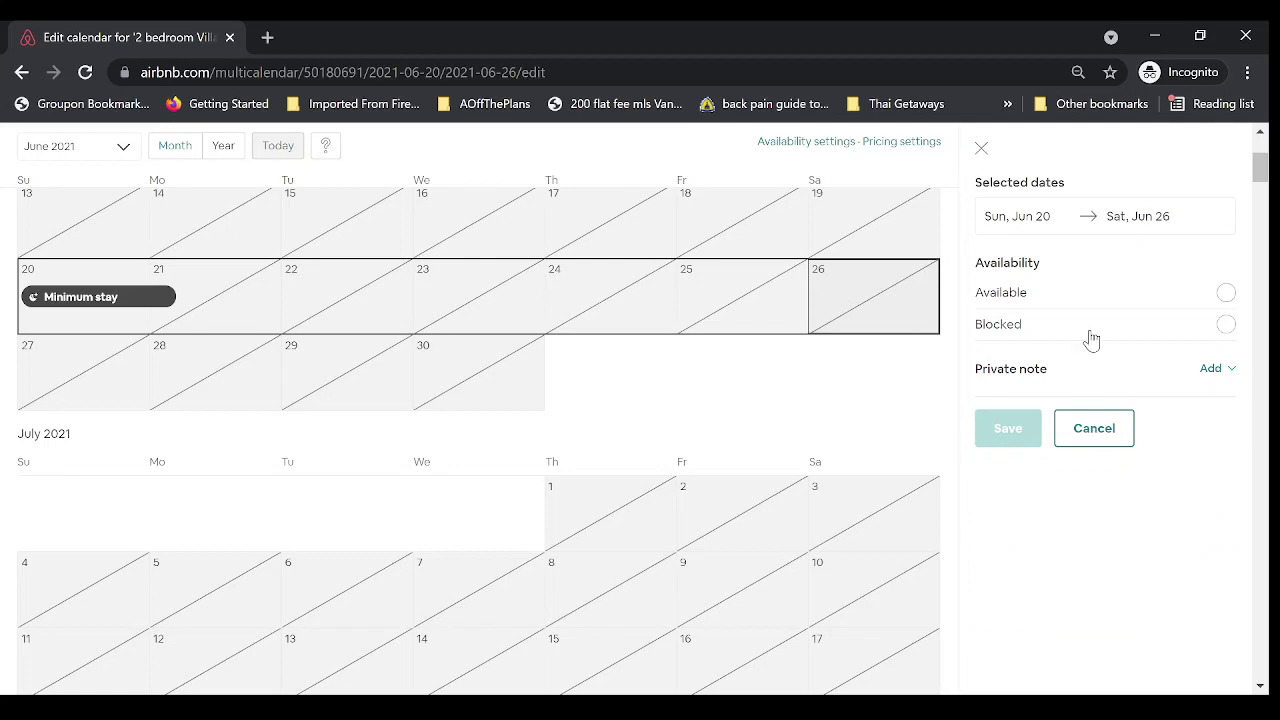
left_click(1226, 292)
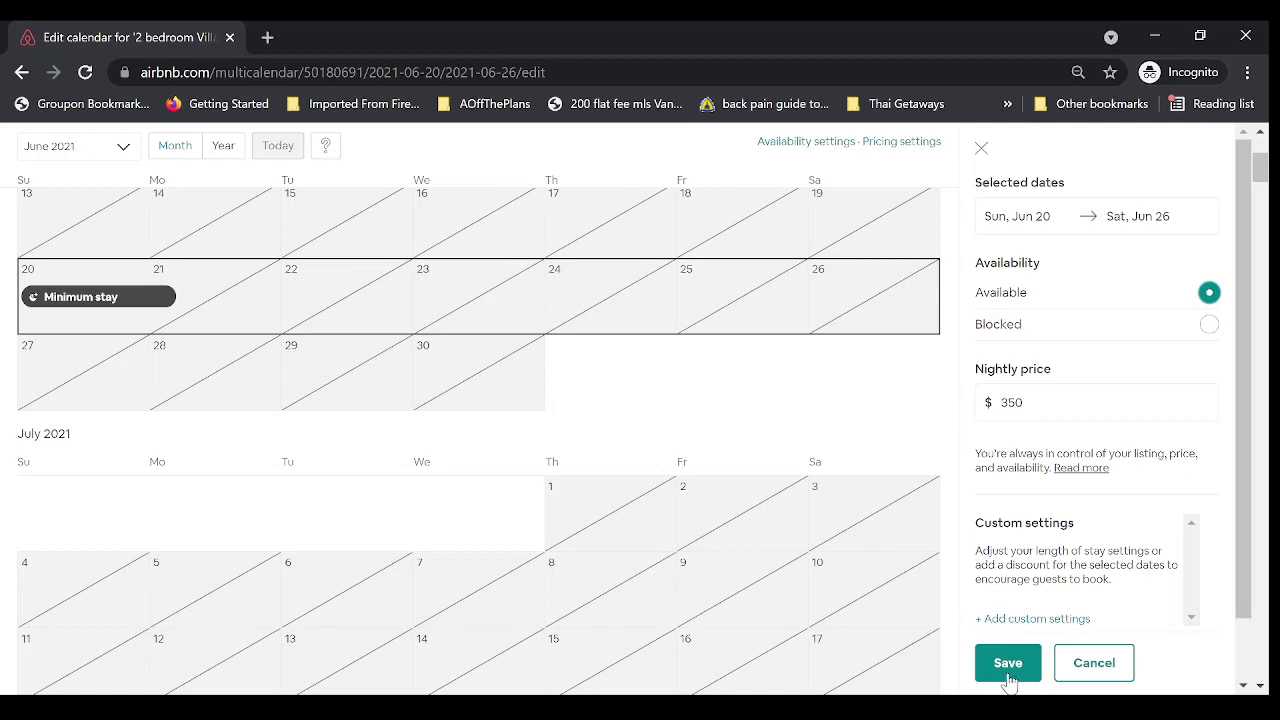
left_click(1009, 677)
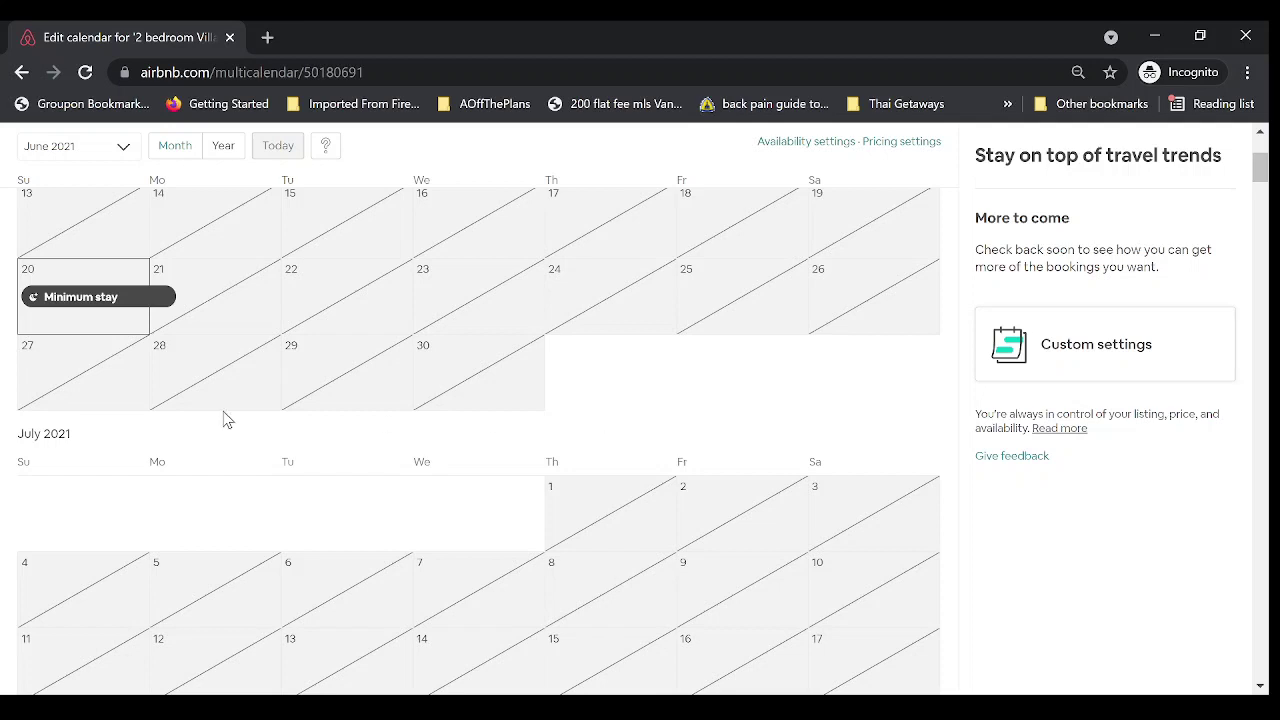
left_click(117, 279)
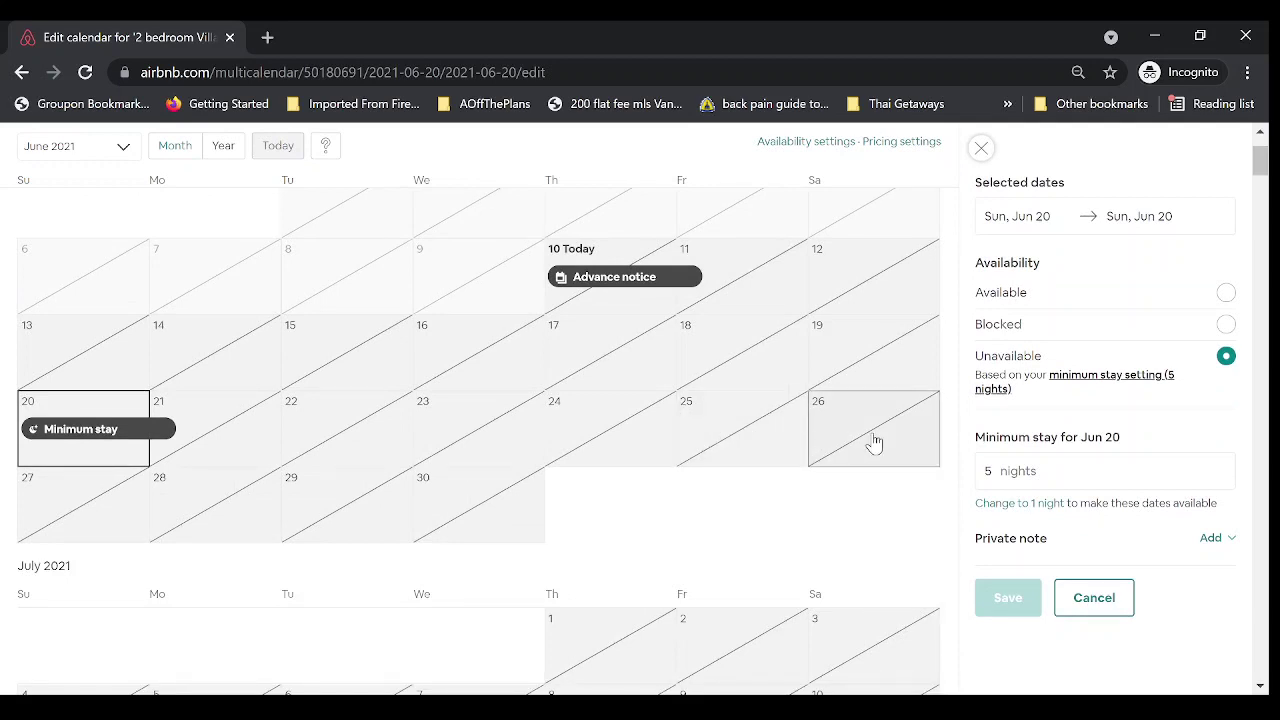
left_click(874, 442)
left_click(1226, 292)
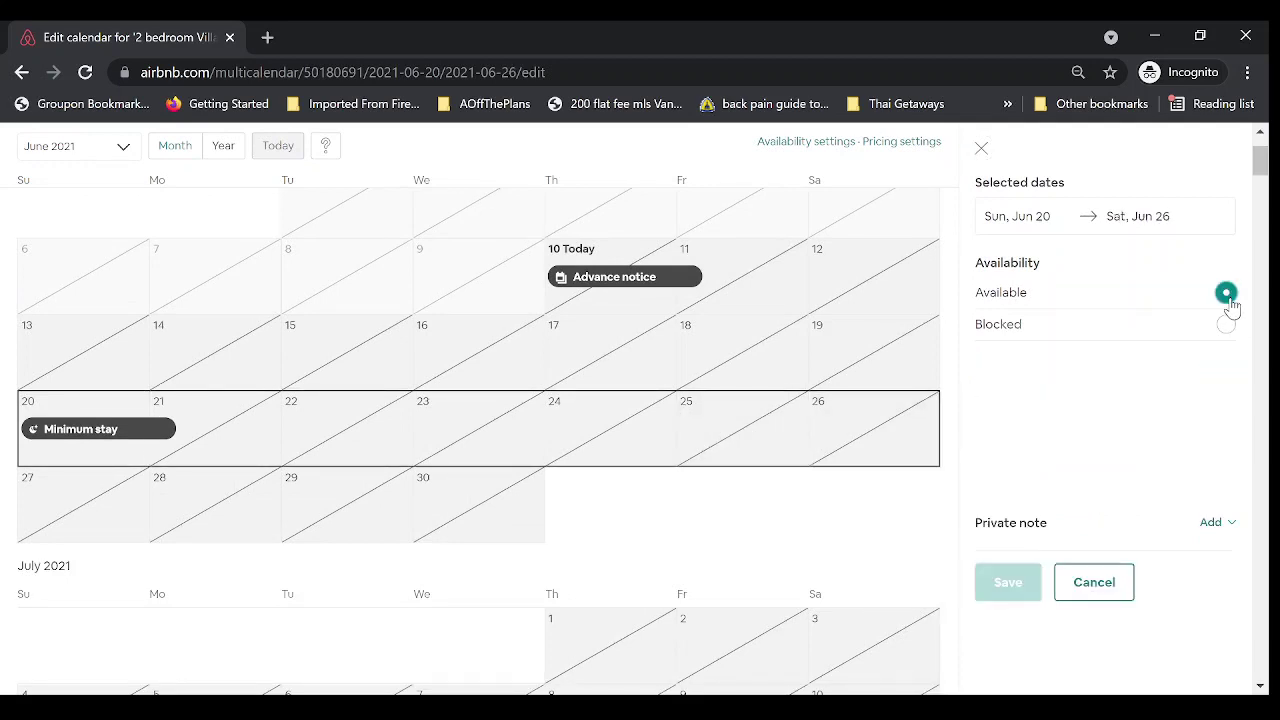
left_click(1023, 622)
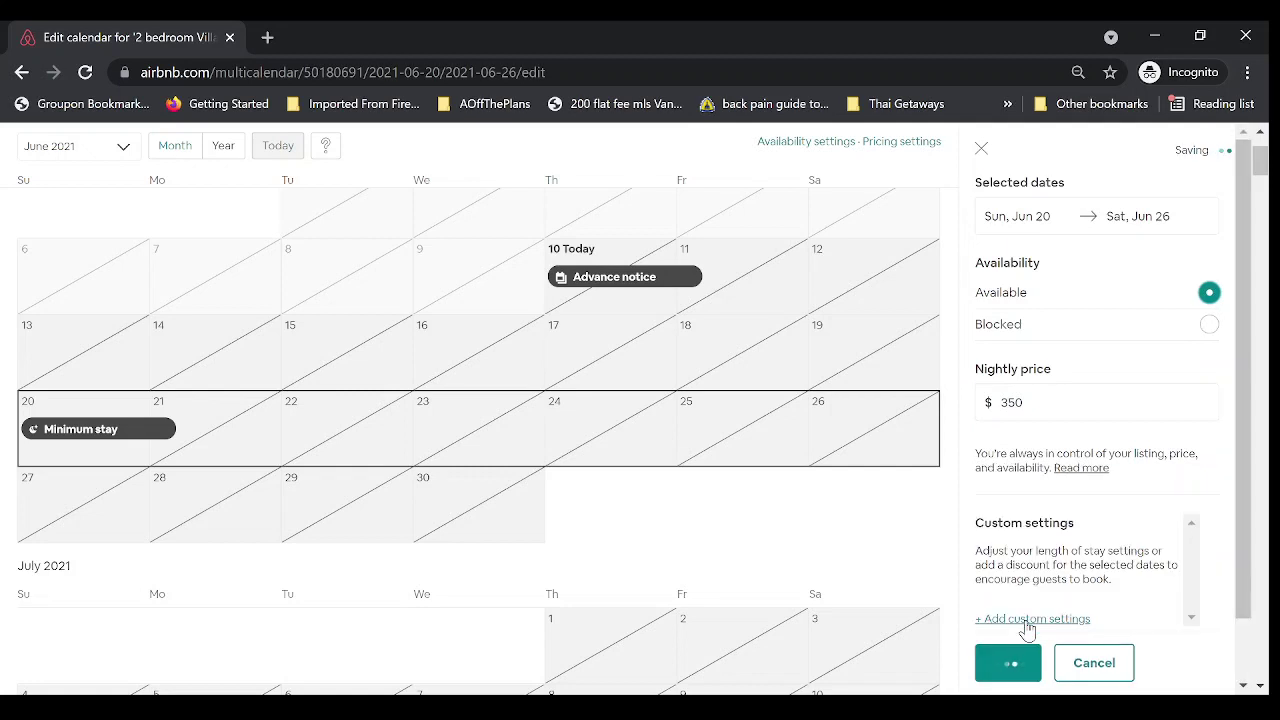
Select June 21 to June 26, 2021, set their availability to Available and save.
left_click(203, 420)
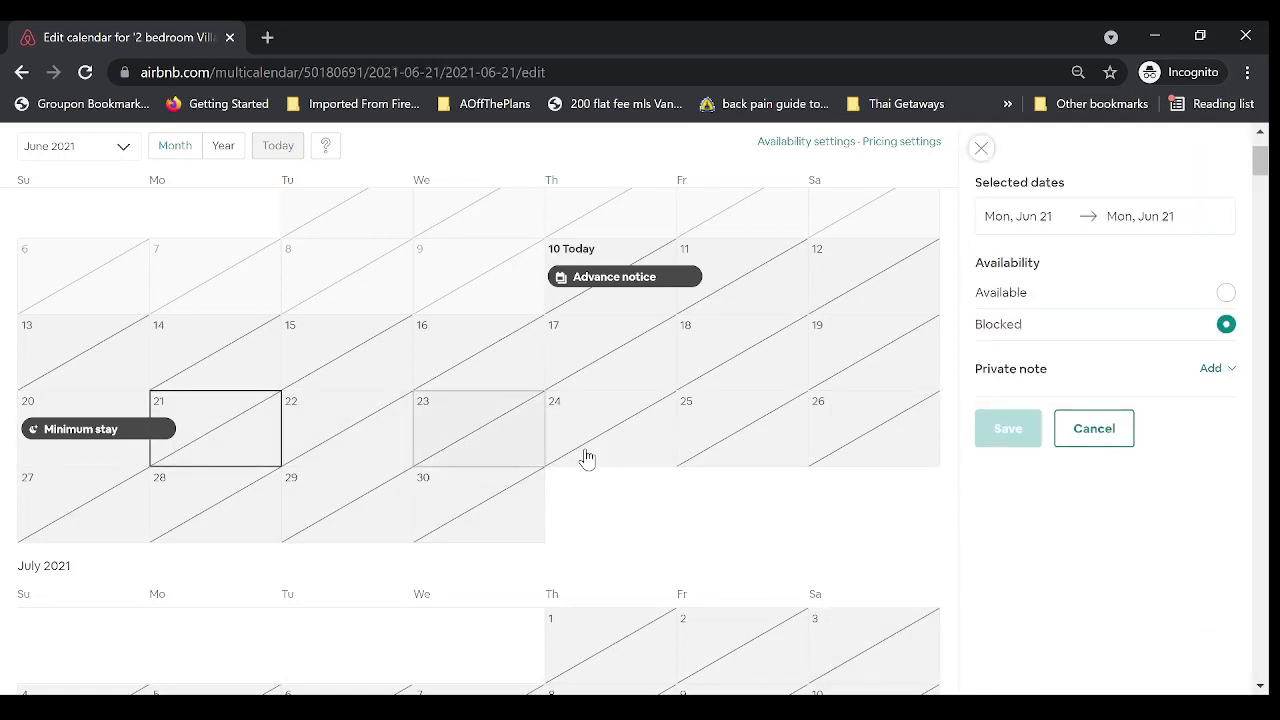
left_click(853, 447)
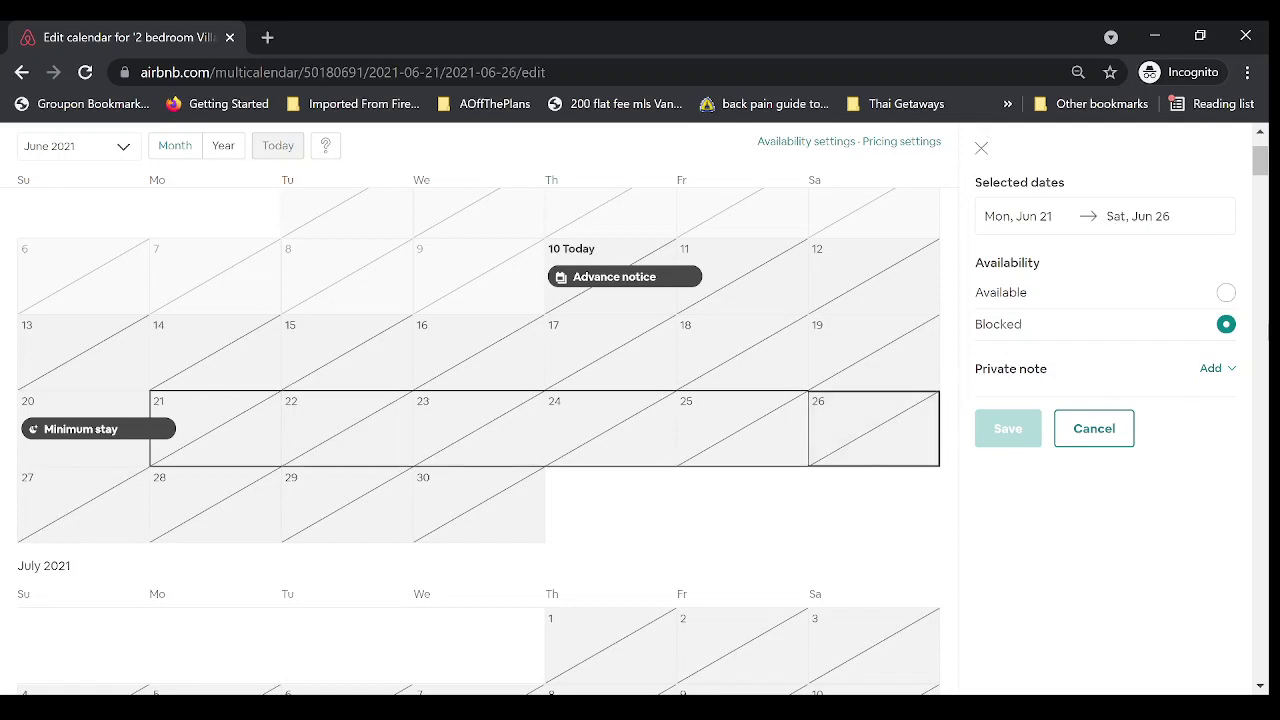
left_click(1229, 295)
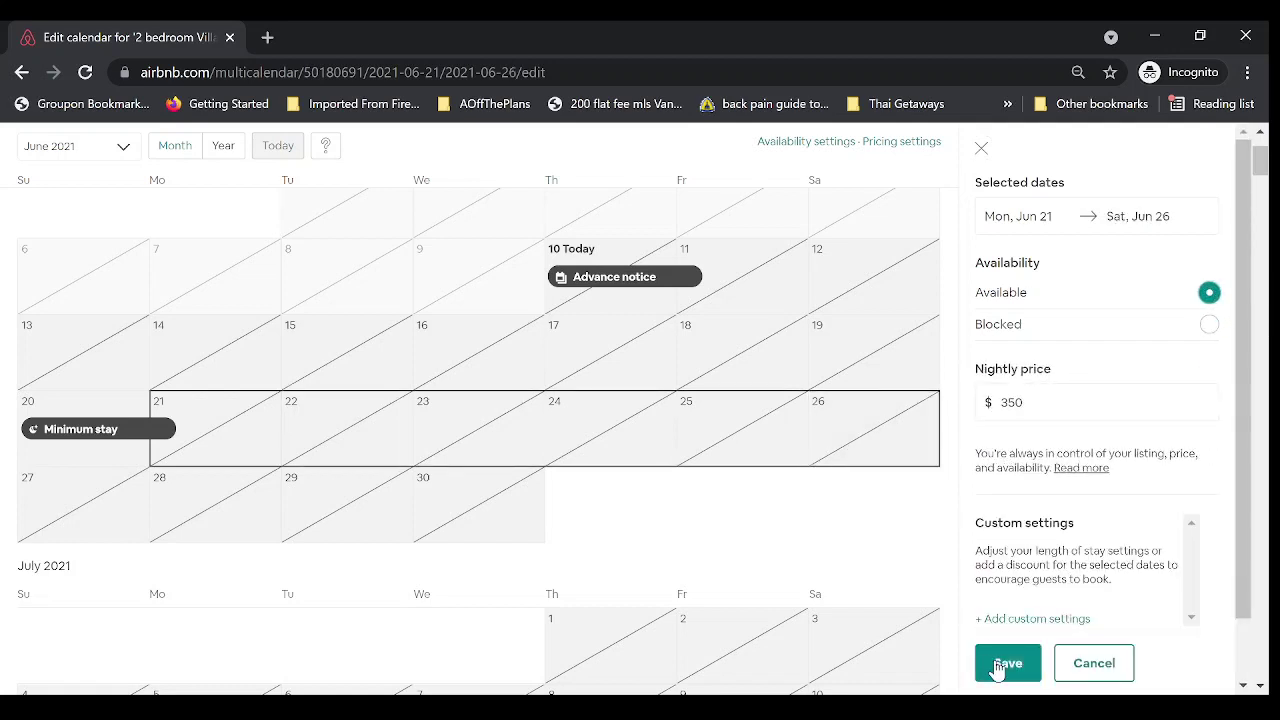
left_click(1000, 664)
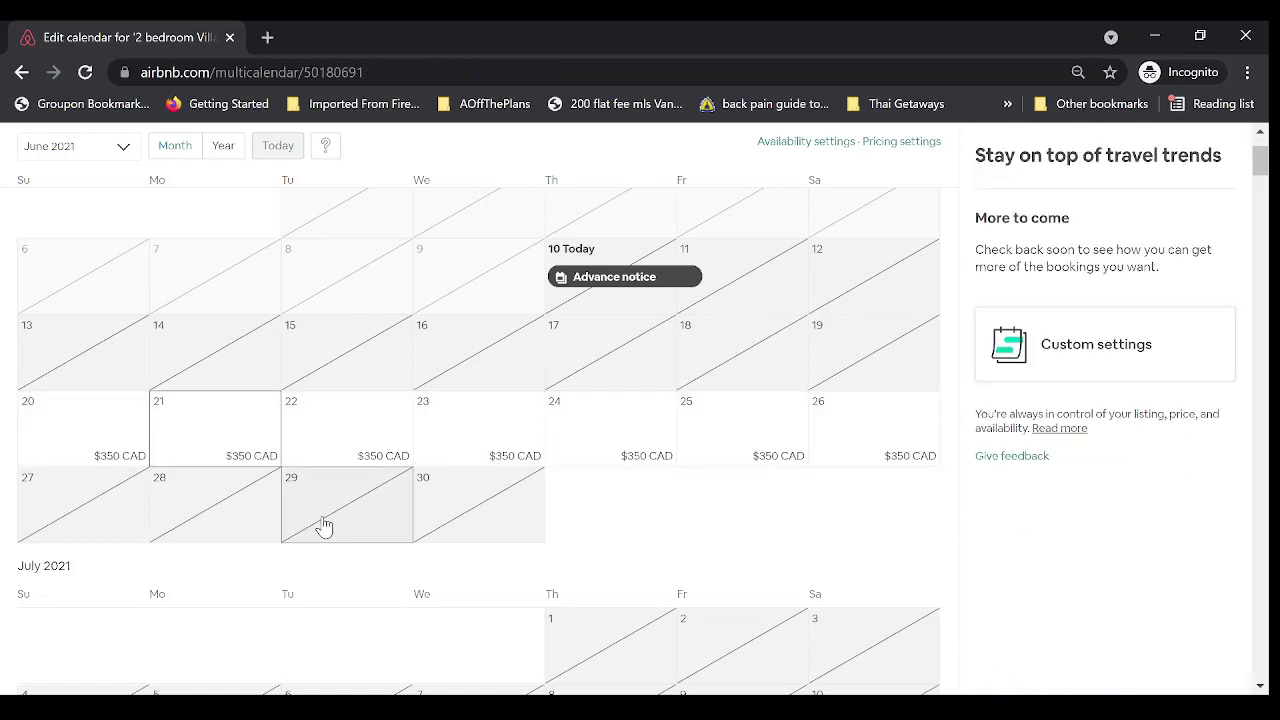
Block the full week from Sunday, June 20 to Saturday, June 26, 2021 and save.
left_click(71, 453)
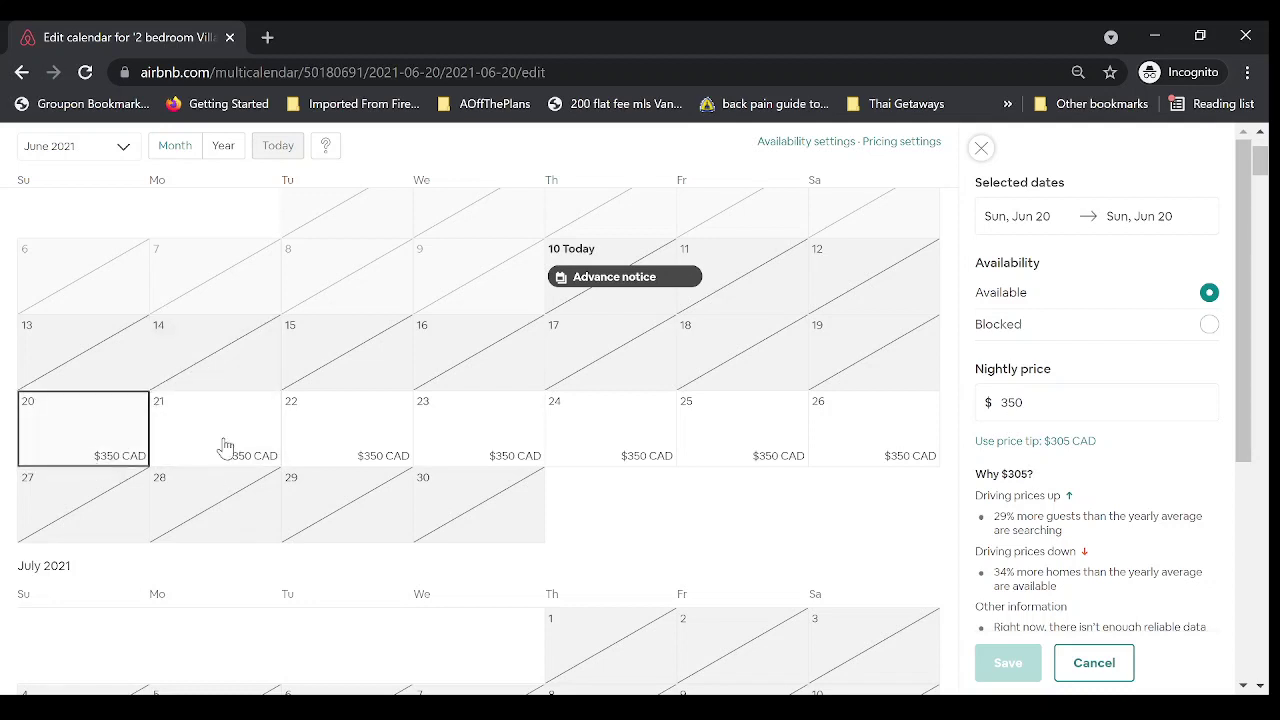
left_click(877, 440)
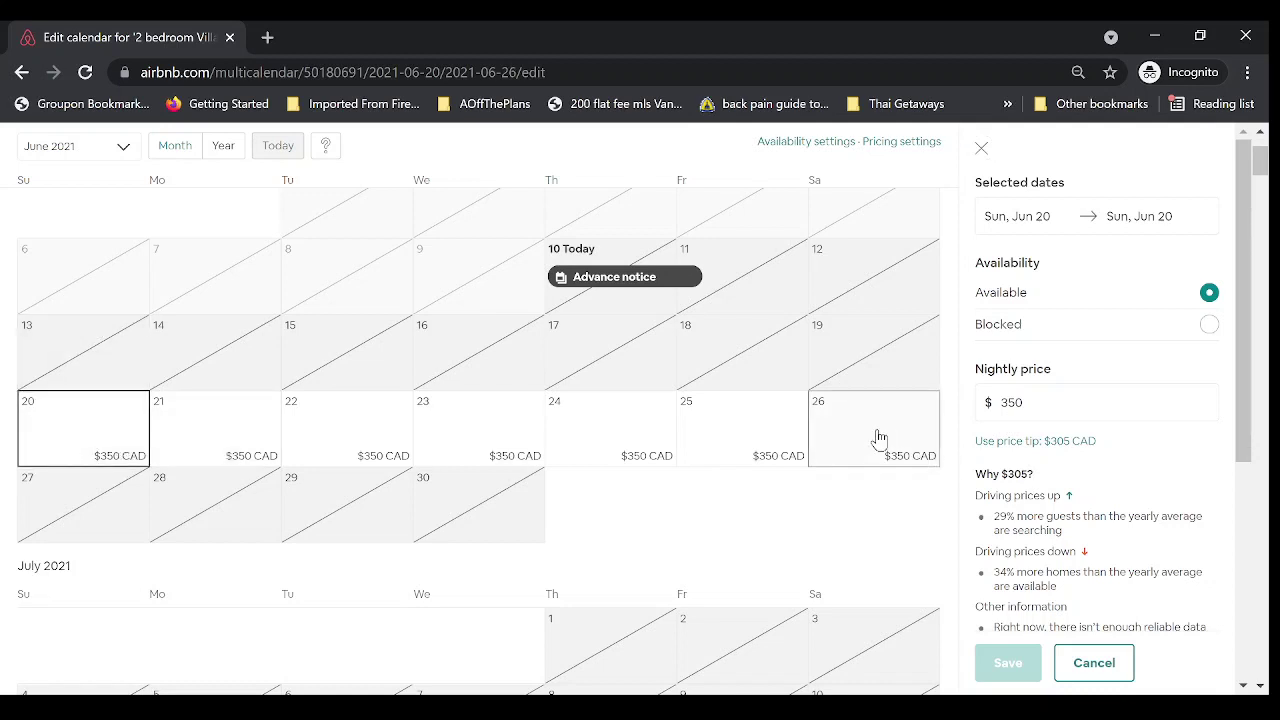
left_click(1207, 326)
left_click(1012, 434)
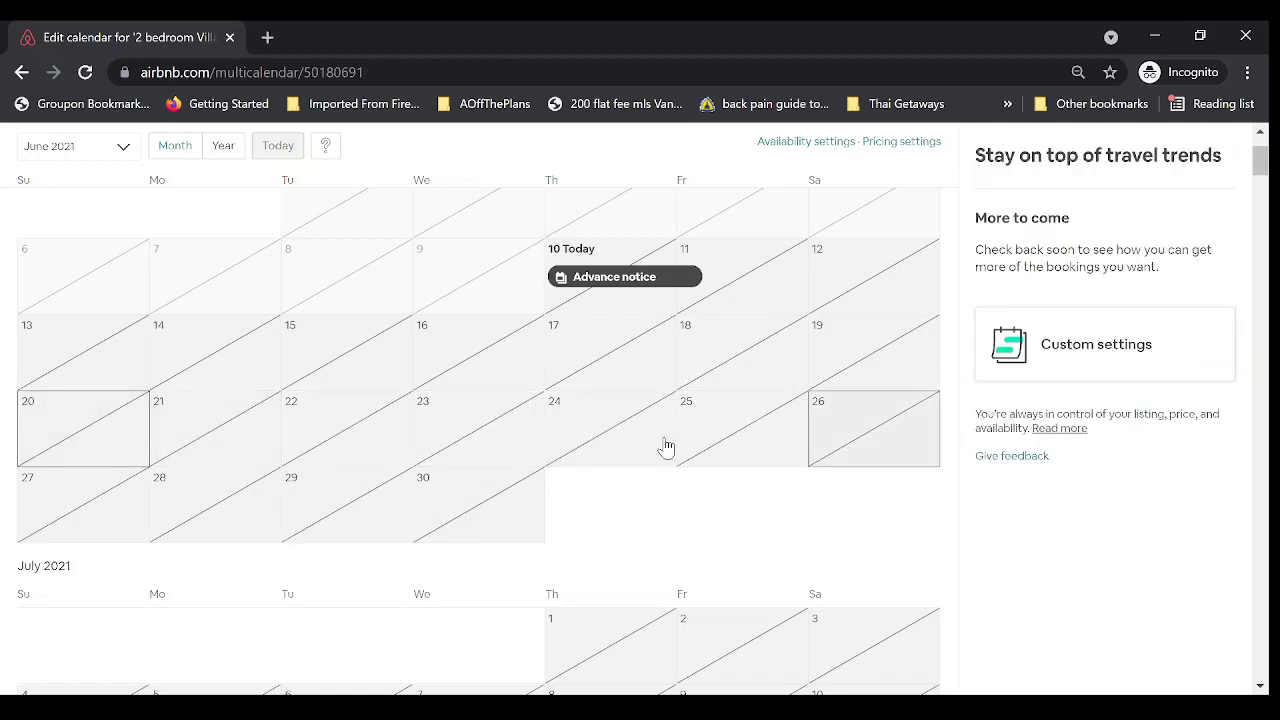
Make the blocked week of June 20 to June 26, 2021 Available again and save.
left_click(65, 443)
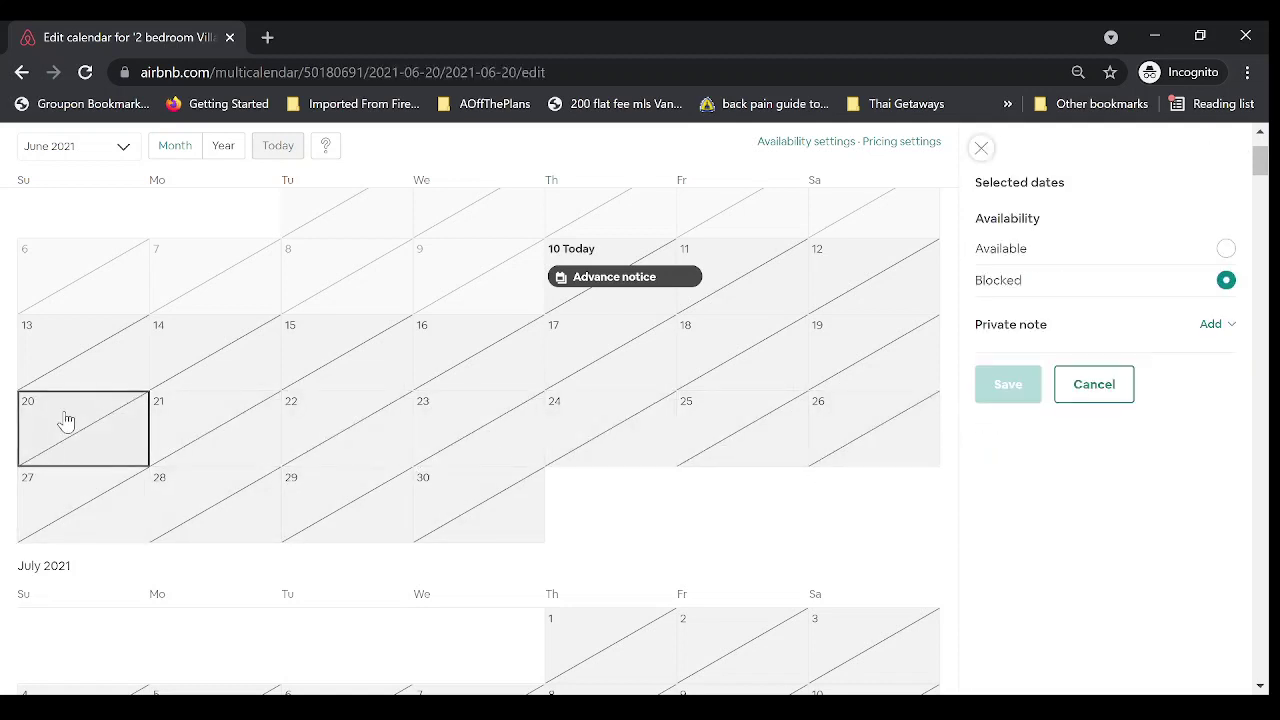
left_click(845, 453)
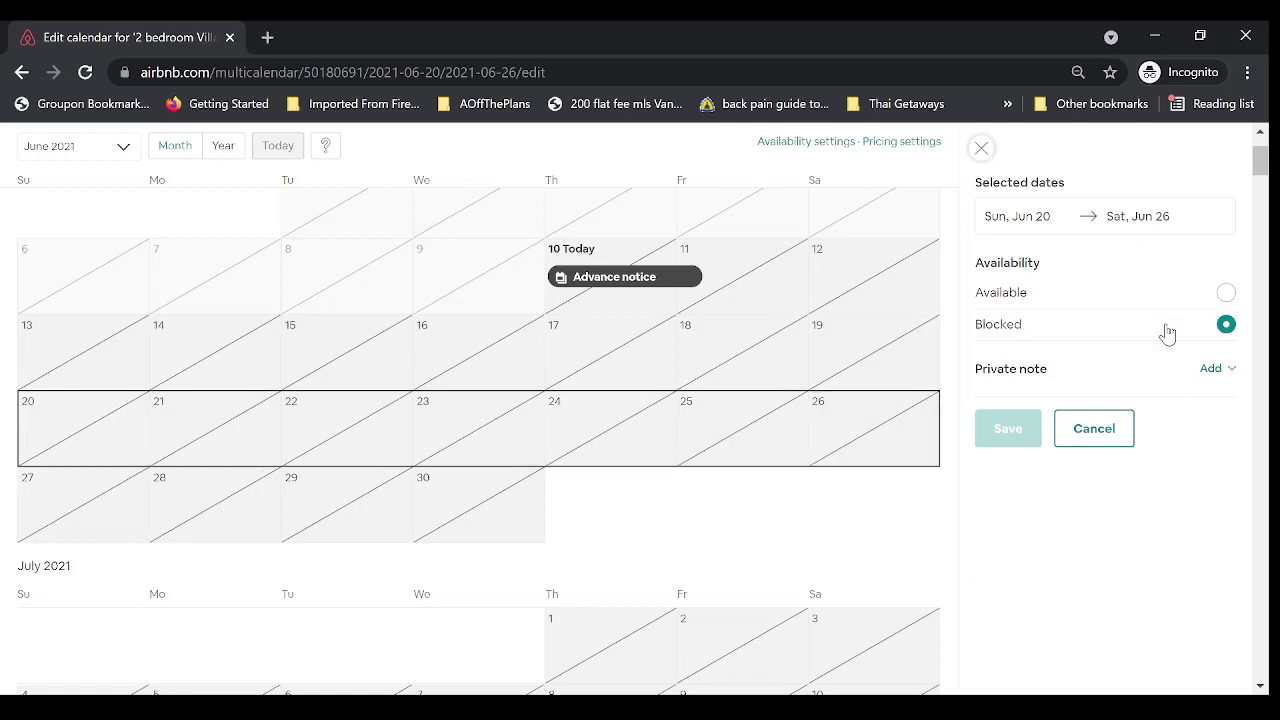
left_click(1227, 297)
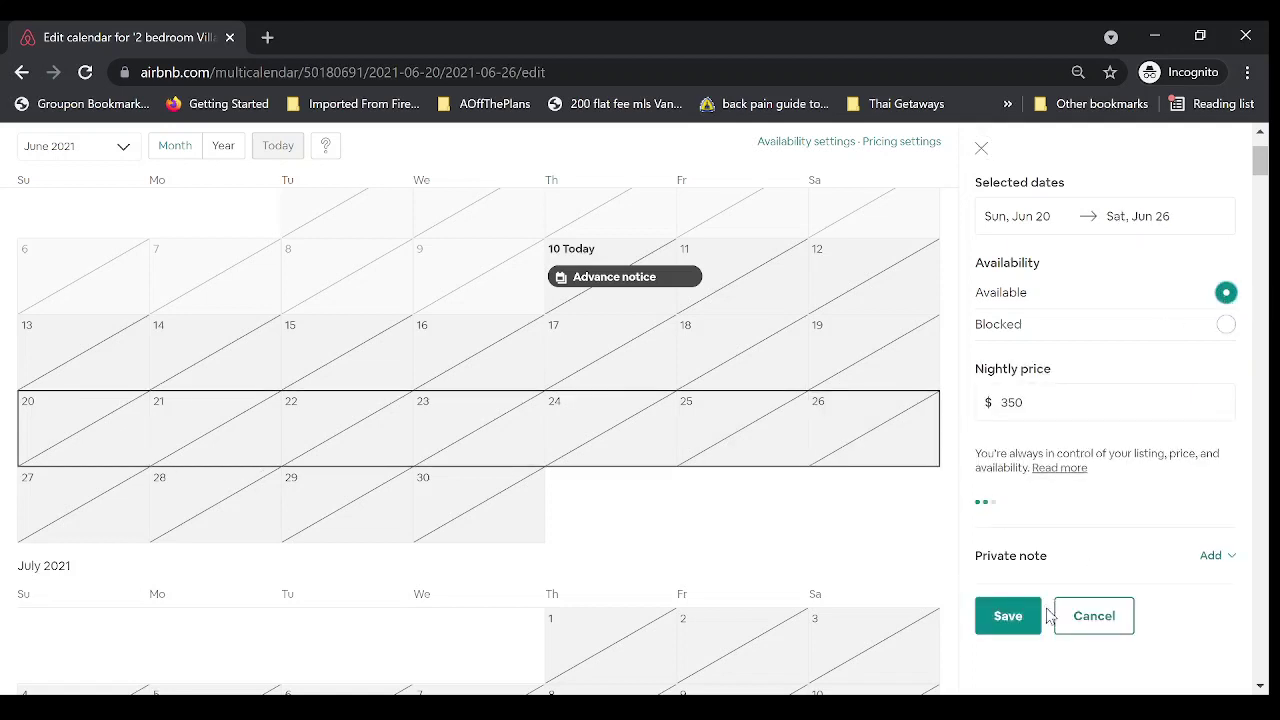
left_click(1007, 663)
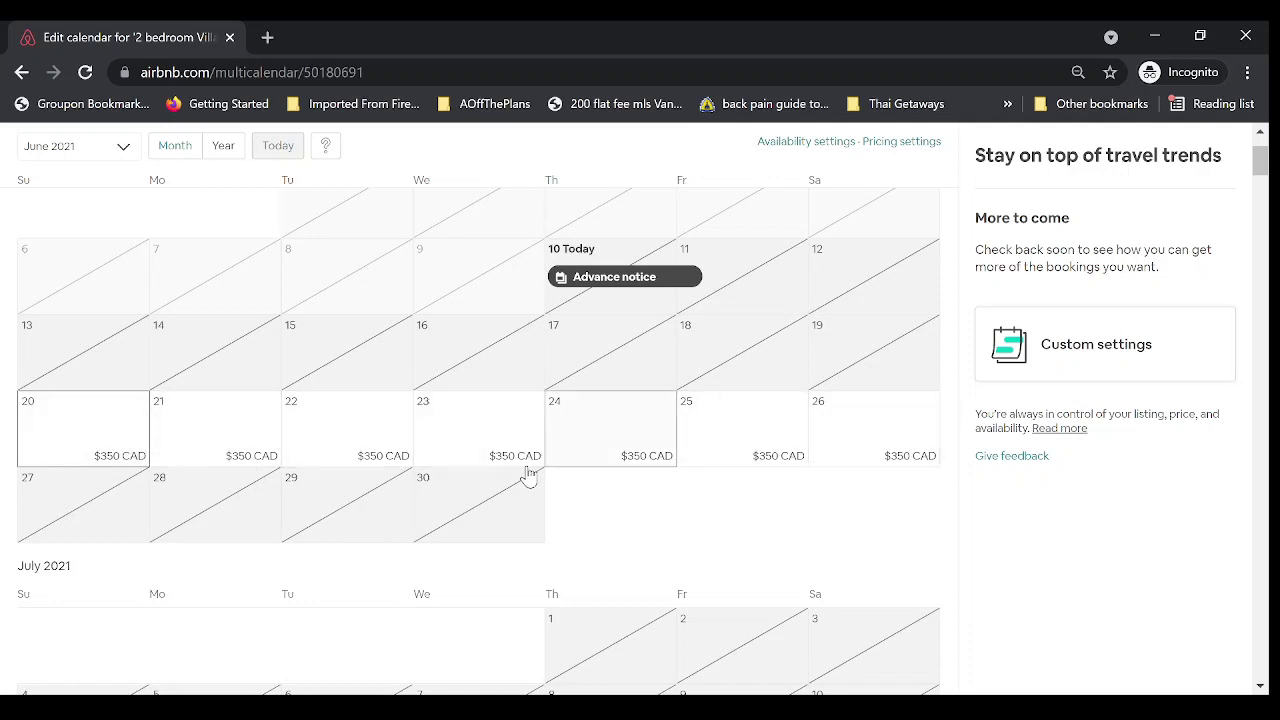
Go to December 2021 on the calendar and select the dates from December 19 to December 25.
scroll(524, 484, "down", 10)
scroll(527, 482, "down", 5)
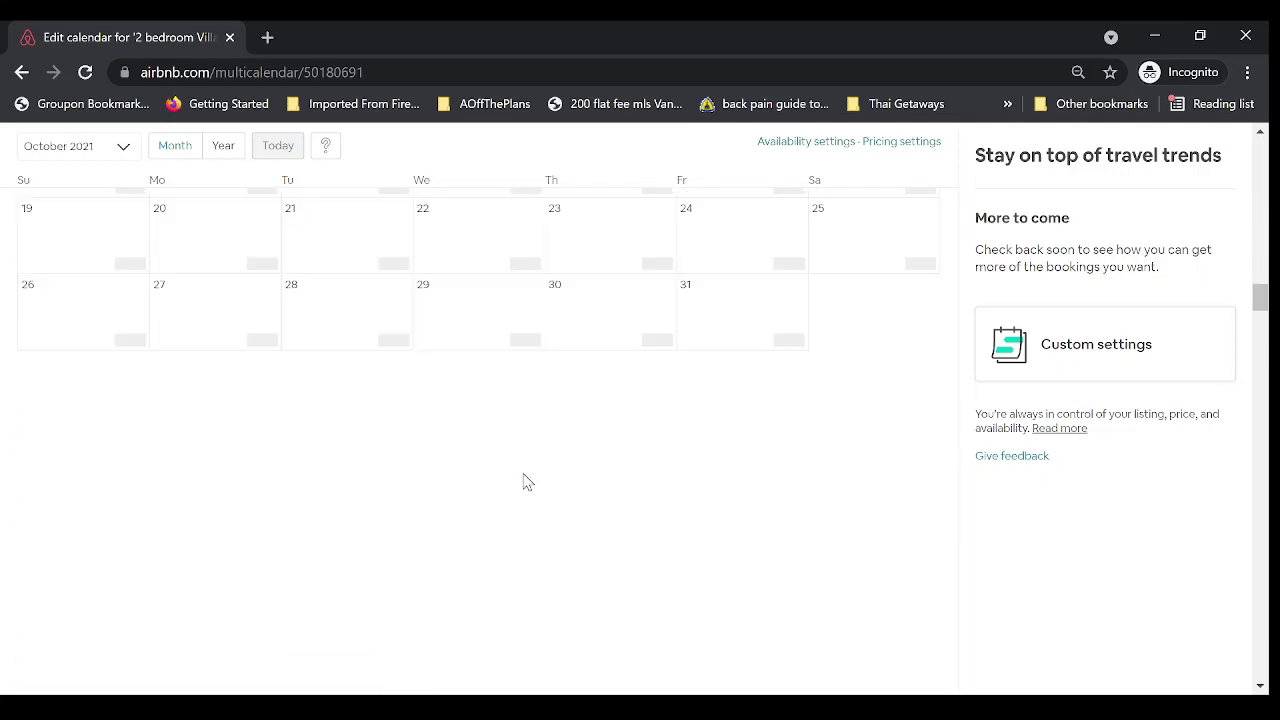
scroll(527, 482, "up", 4)
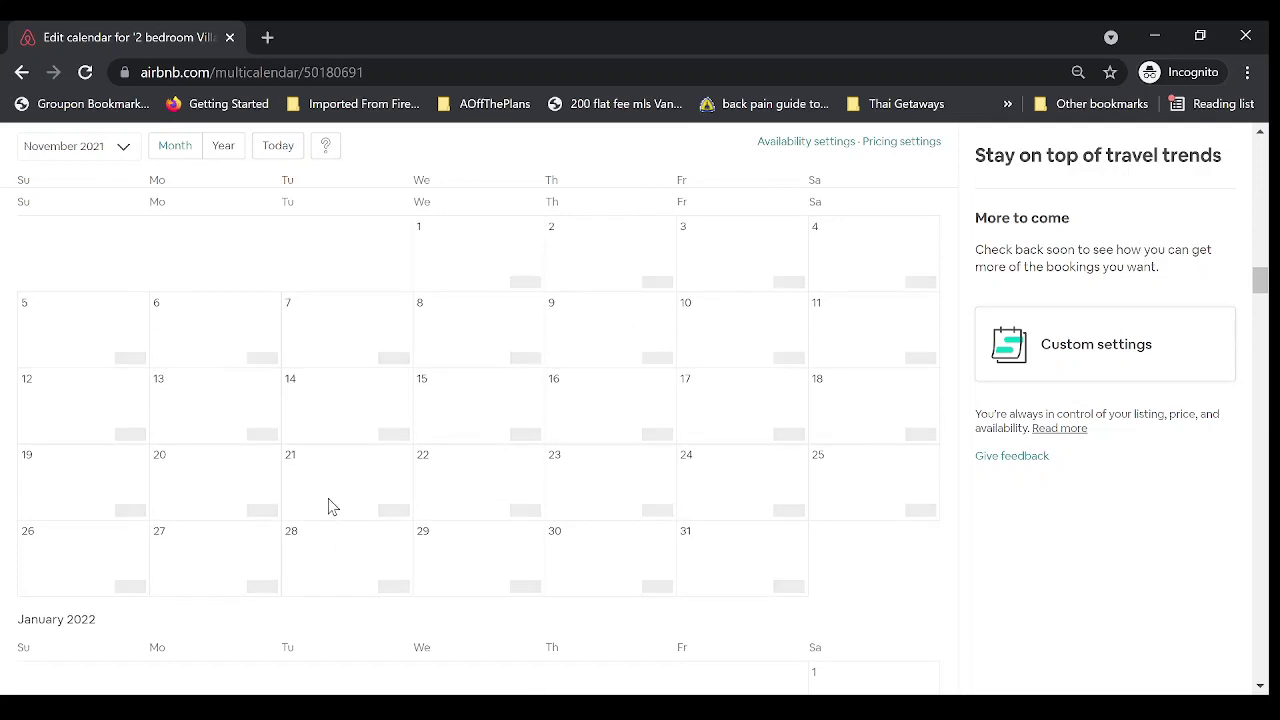
scroll(329, 506, "down", 2)
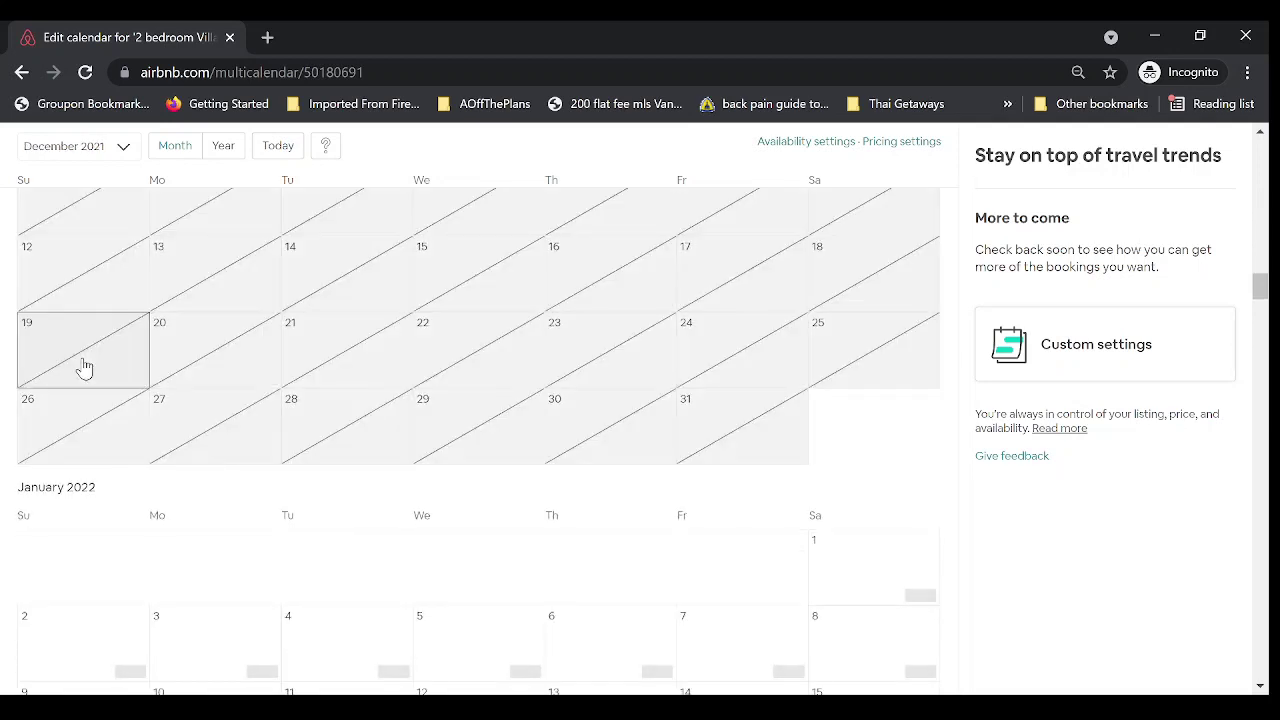
left_click(84, 368)
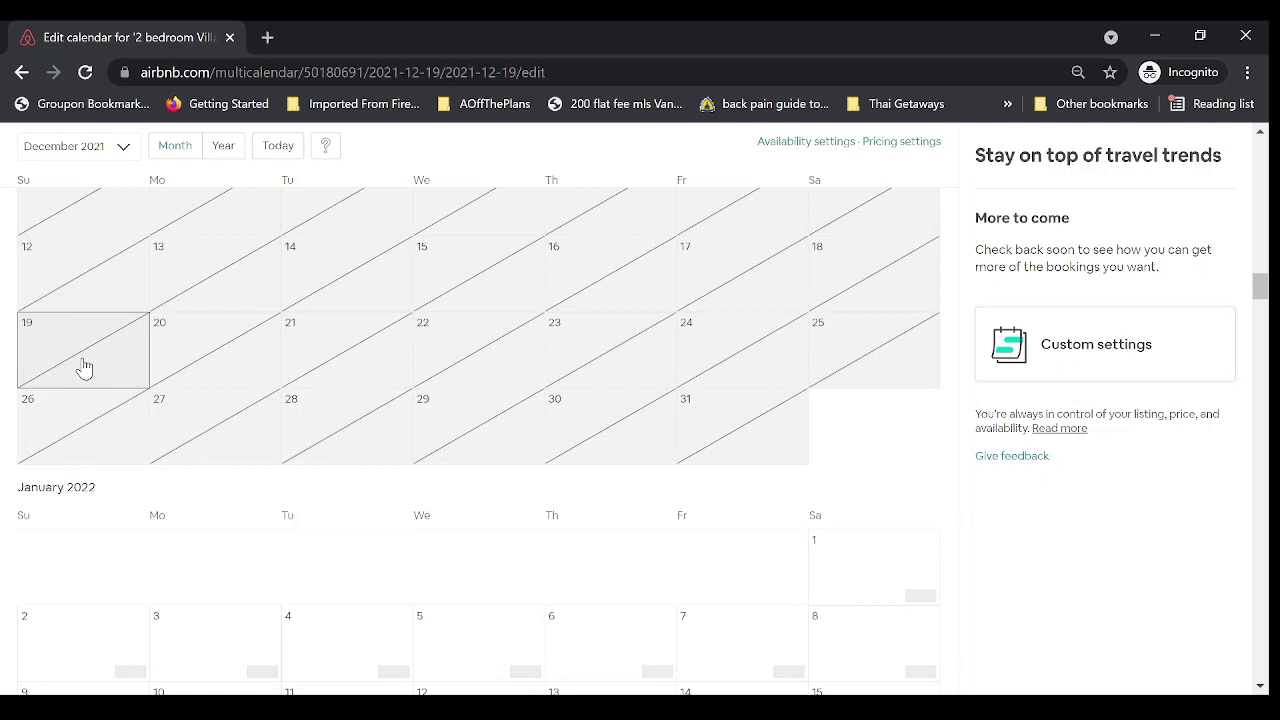
left_click(855, 363)
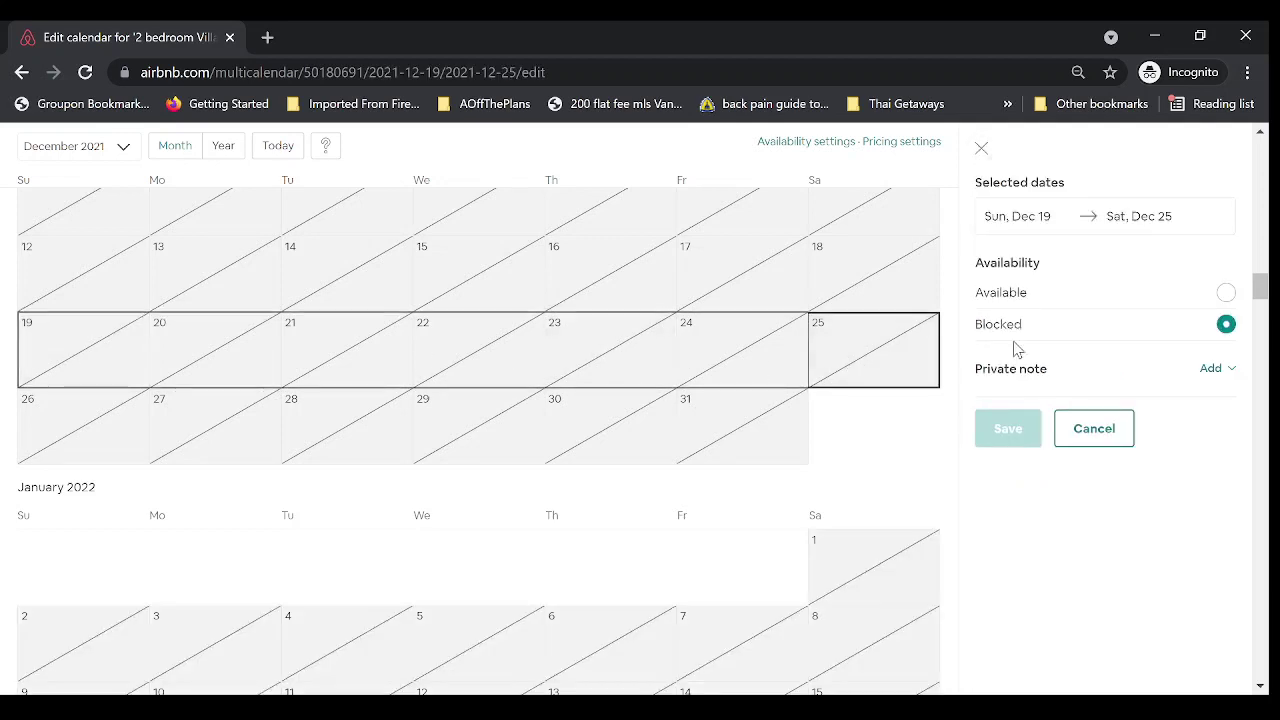